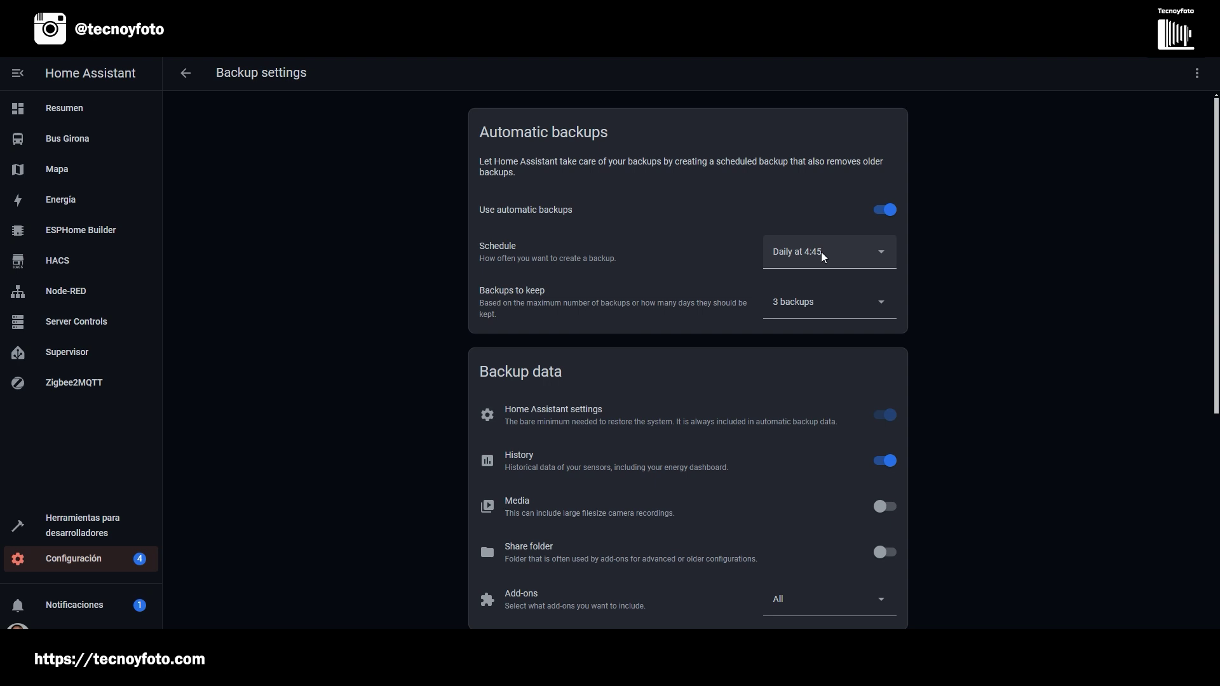
Step: Check which days are available for the automatic backup schedule, without choosing another one
left_click(882, 253)
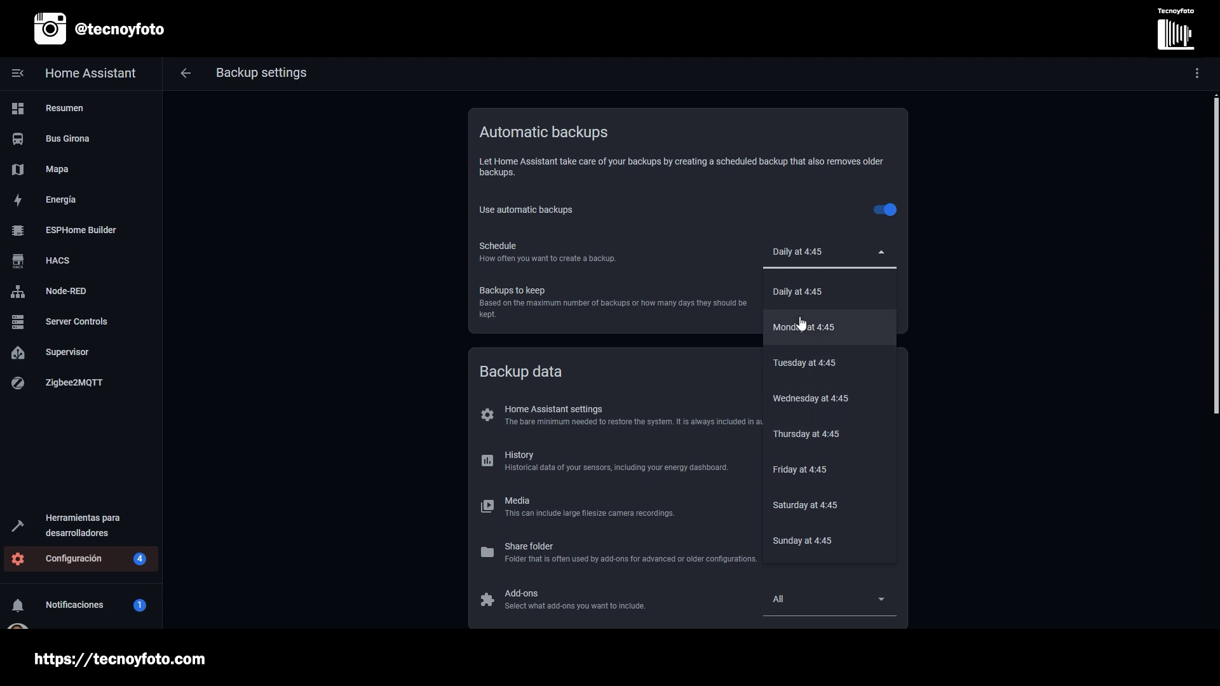
left_click(726, 253)
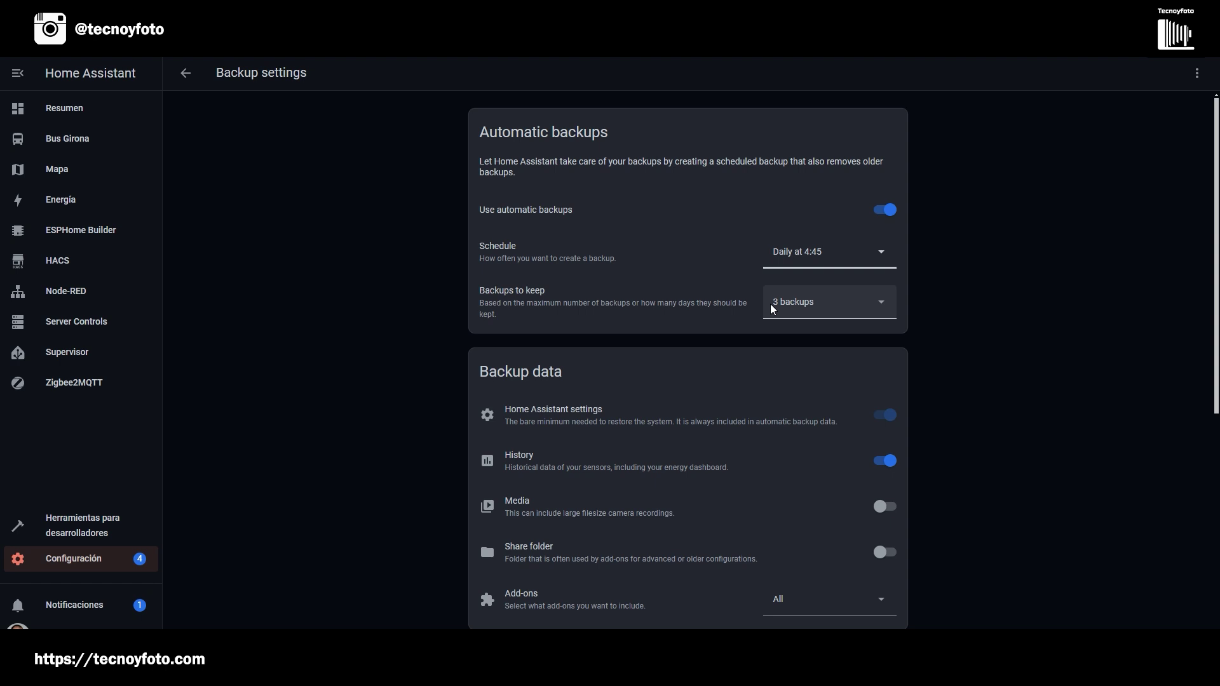
Step: Try the All backups retention option, then a custom retention of 30 days
left_click(881, 302)
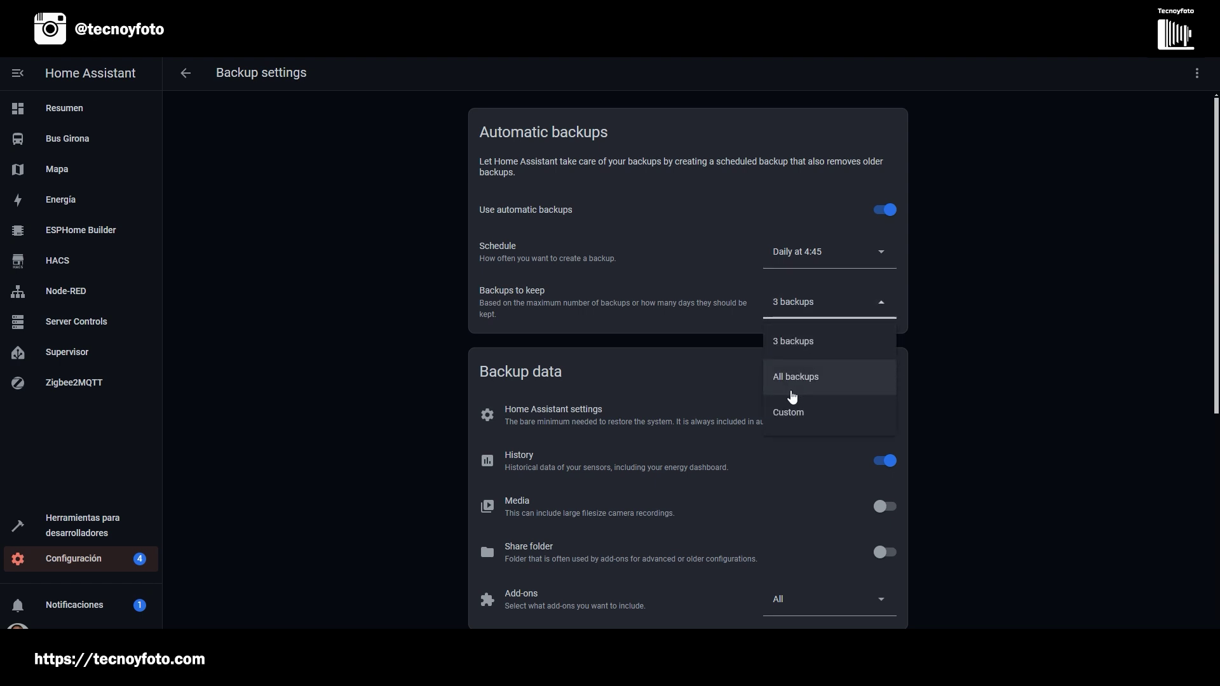
left_click(793, 376)
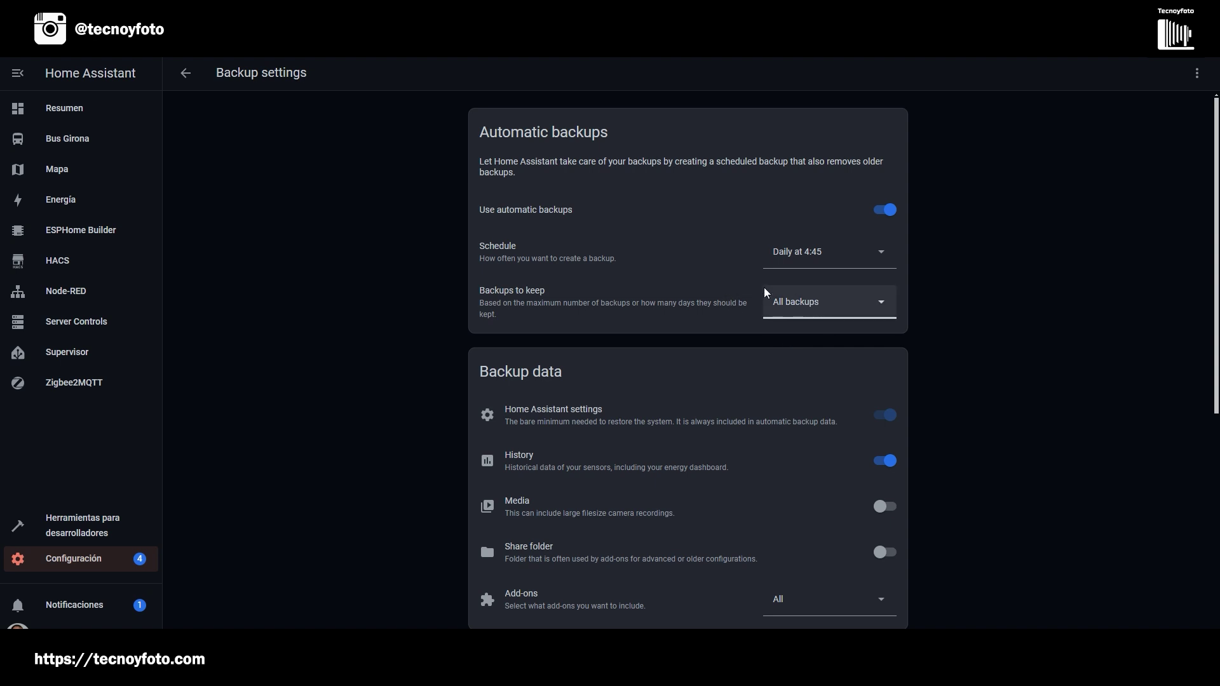
left_click(888, 311)
left_click(790, 412)
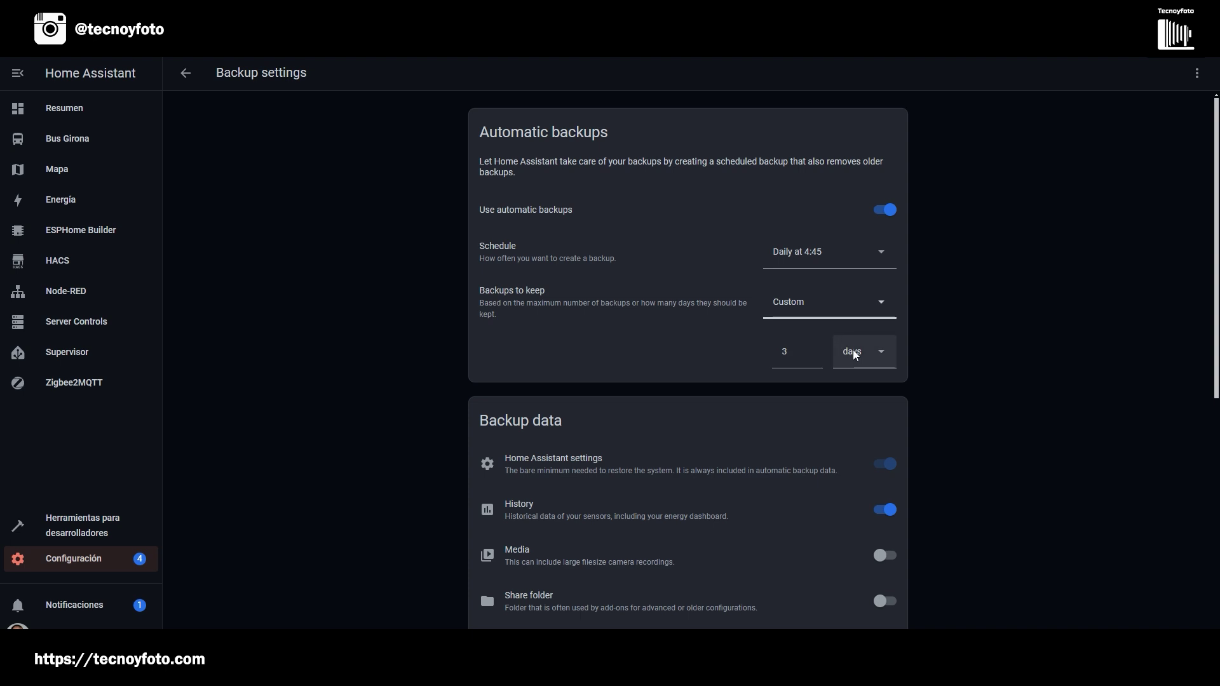
left_click(808, 348)
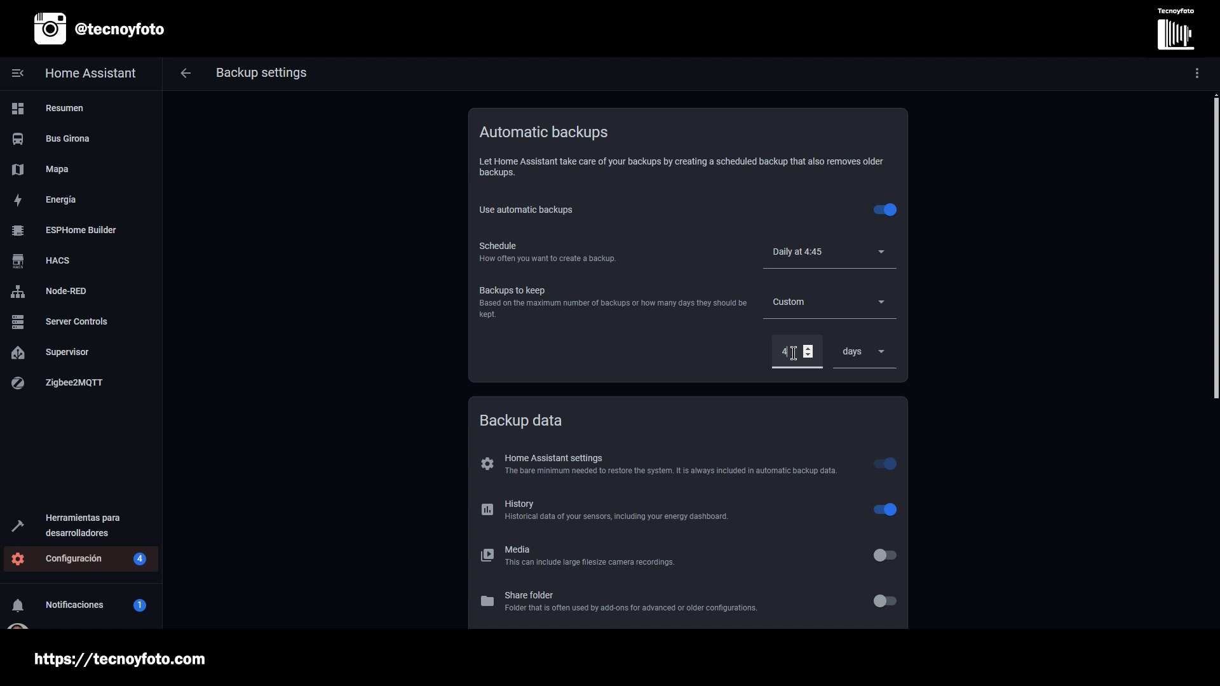
left_click_drag(793, 354, 758, 357)
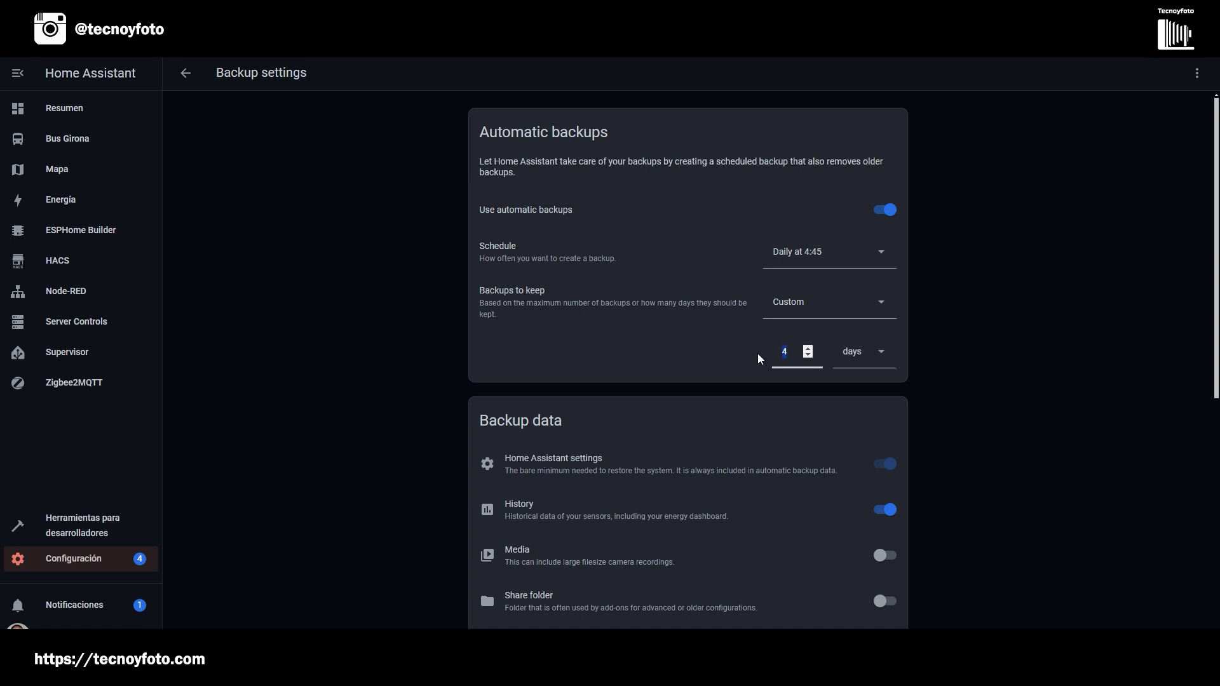
type("30")
left_click(747, 373)
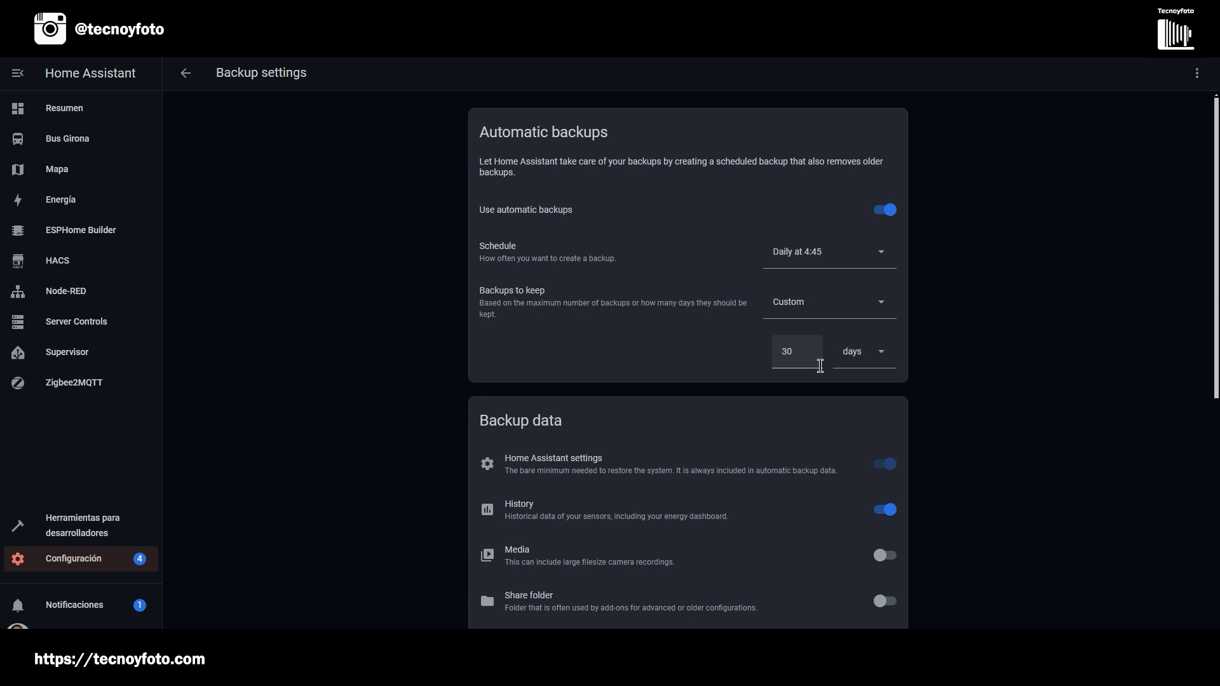
Step: Try counting the custom retention in backups instead of days, then put the backups to keep back to 3 backups
left_click(882, 356)
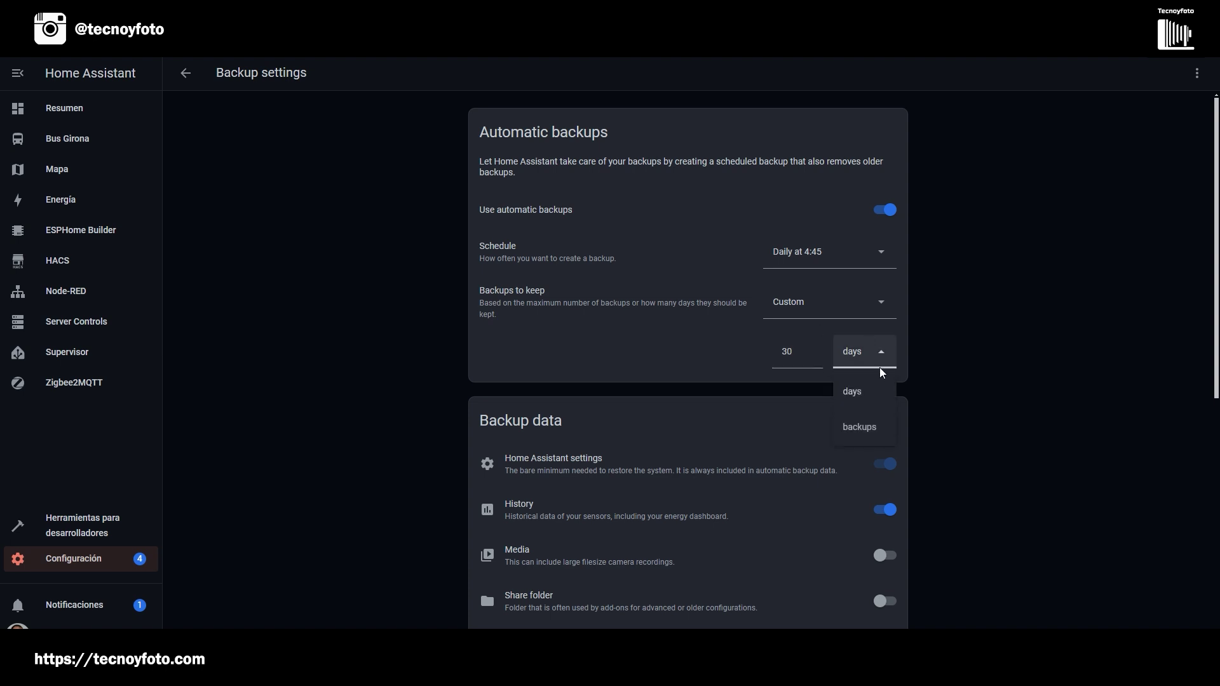
left_click(874, 417)
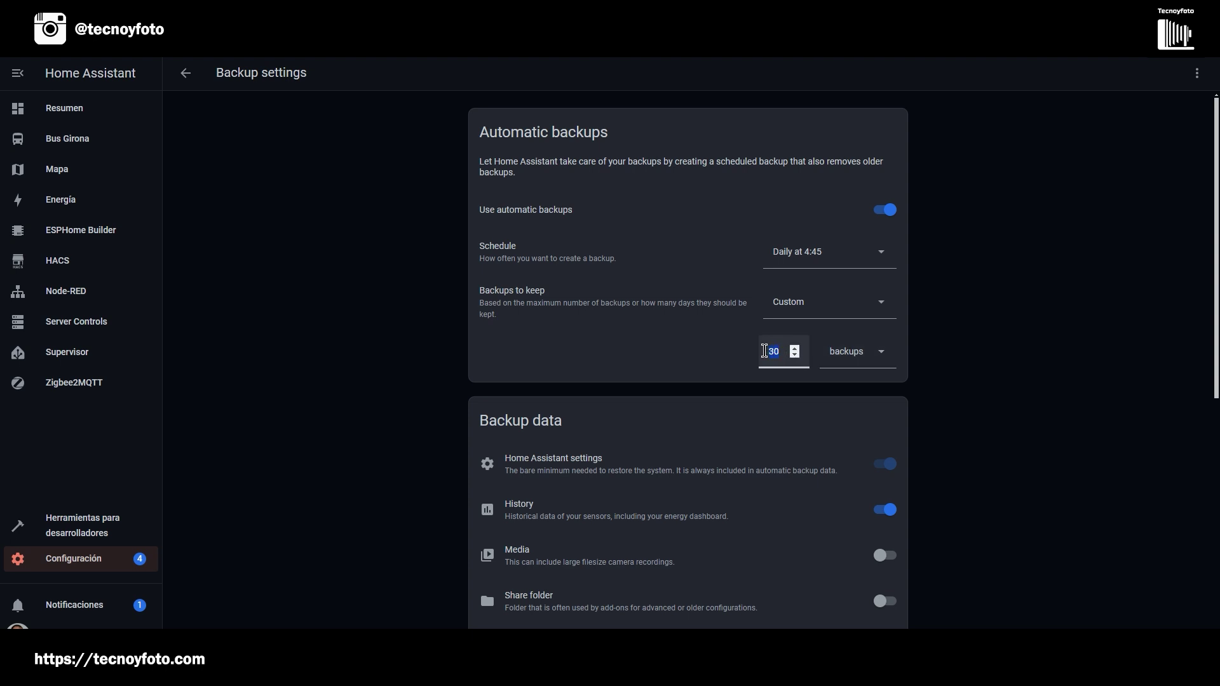
left_click(885, 300)
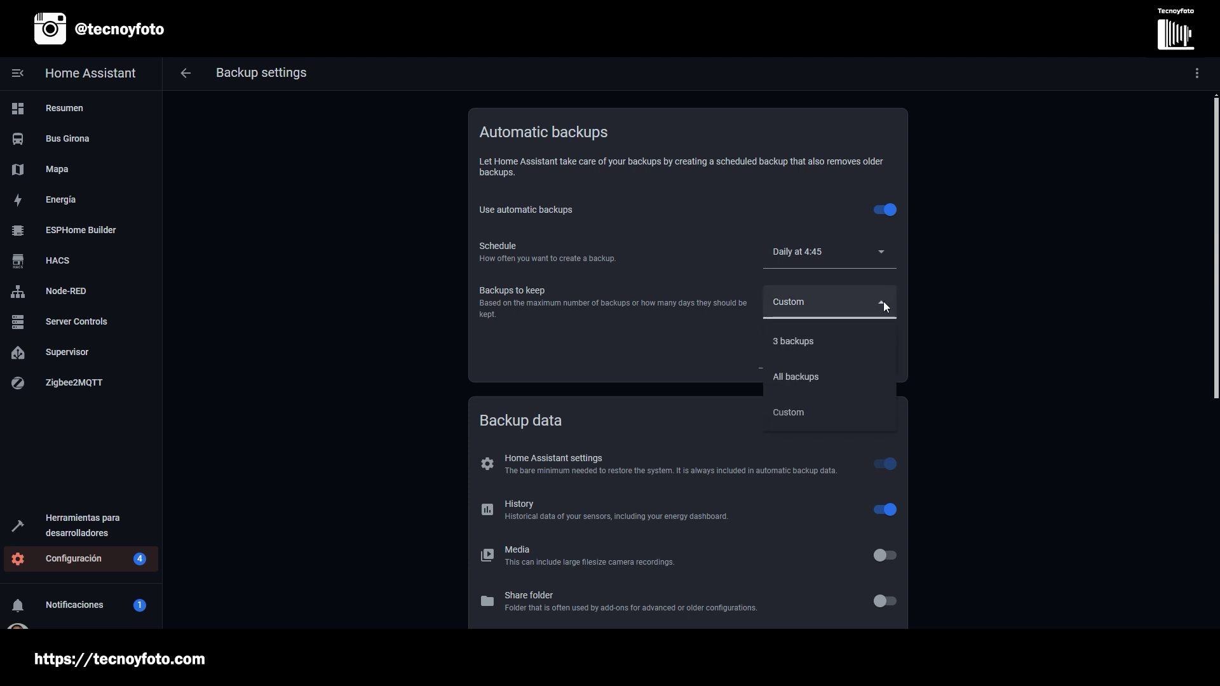
left_click(802, 338)
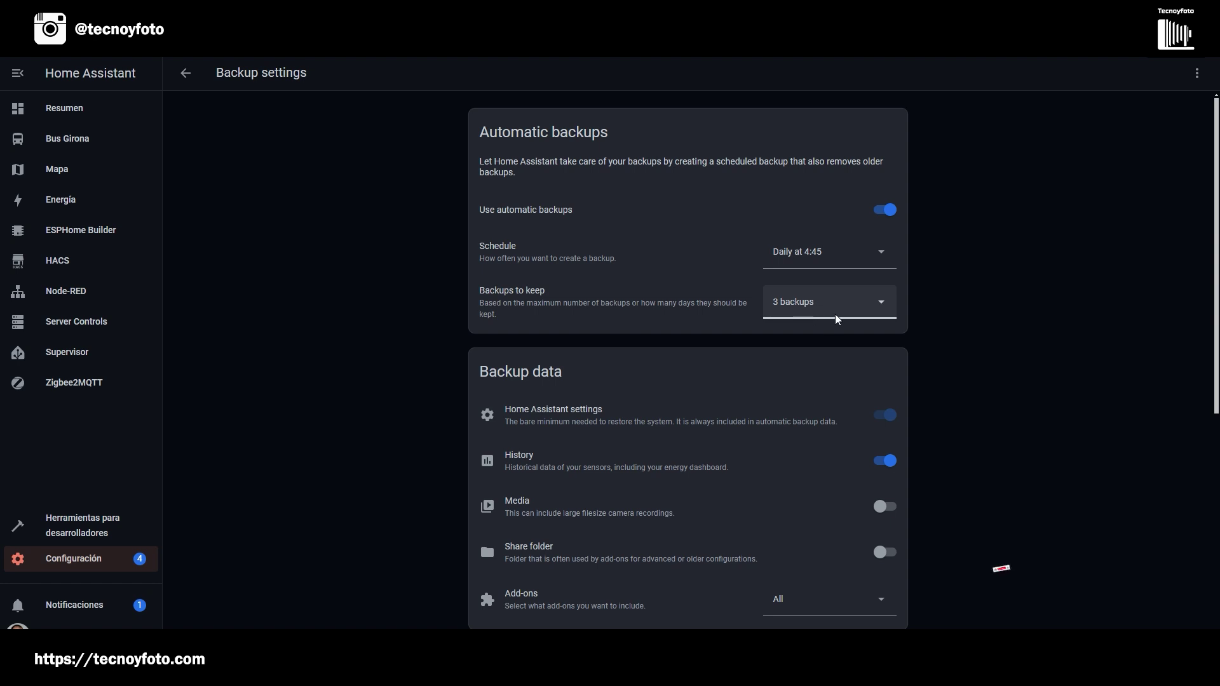
Step: Examine the backup data section and the options for which add-ons to include
scroll(775, 347, "down", 4)
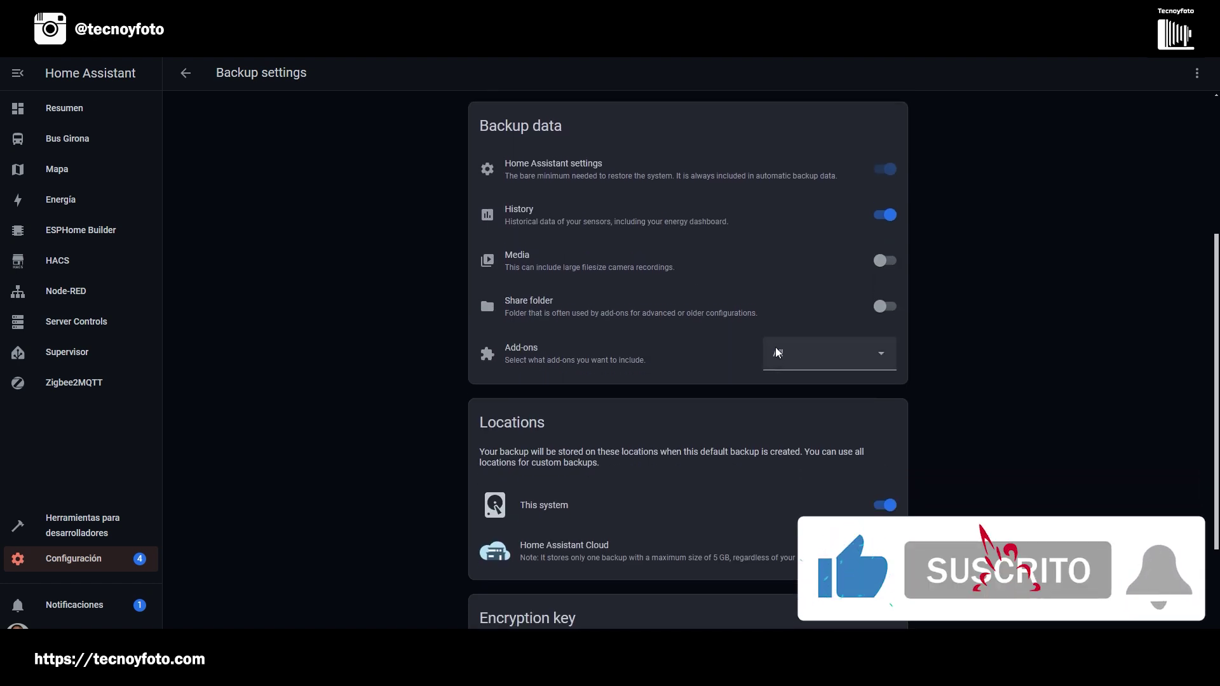
scroll(779, 348, "up", 1)
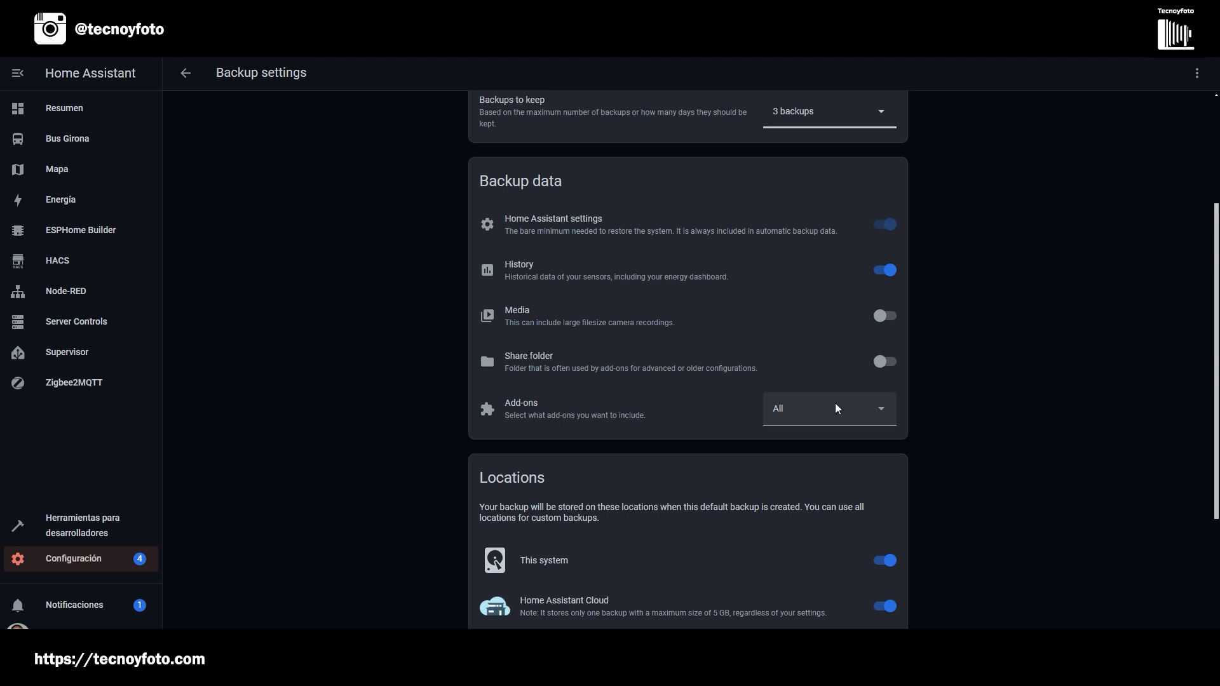
left_click(883, 410)
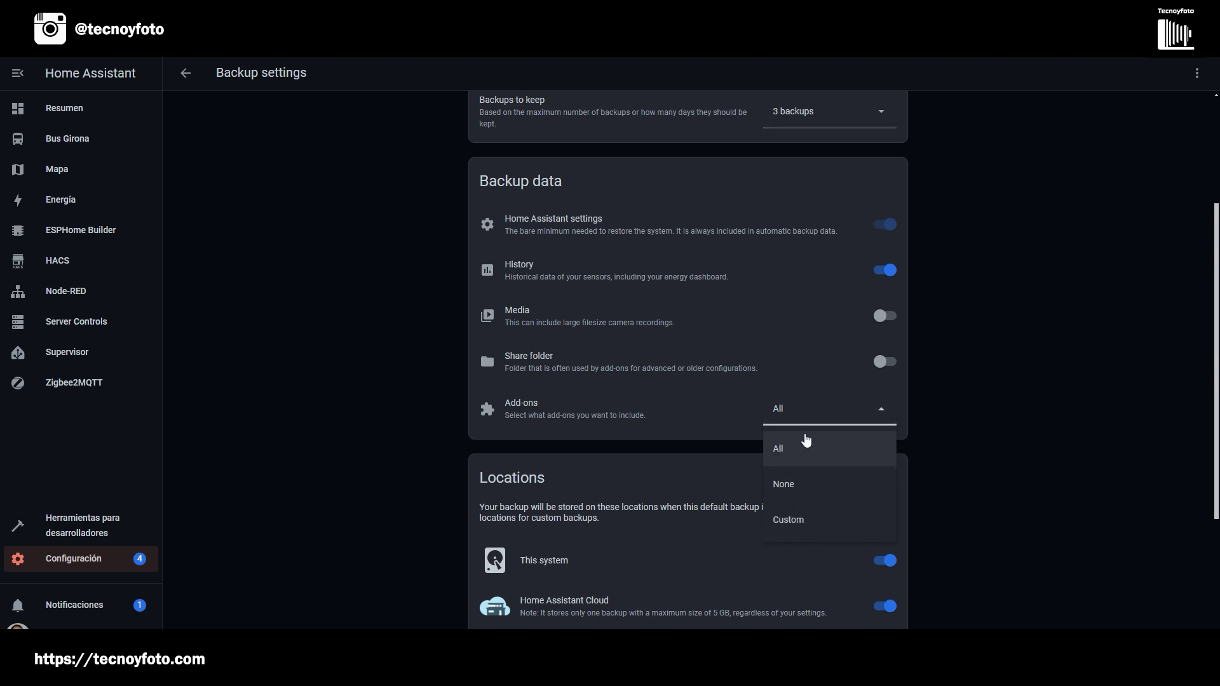
left_click(799, 408)
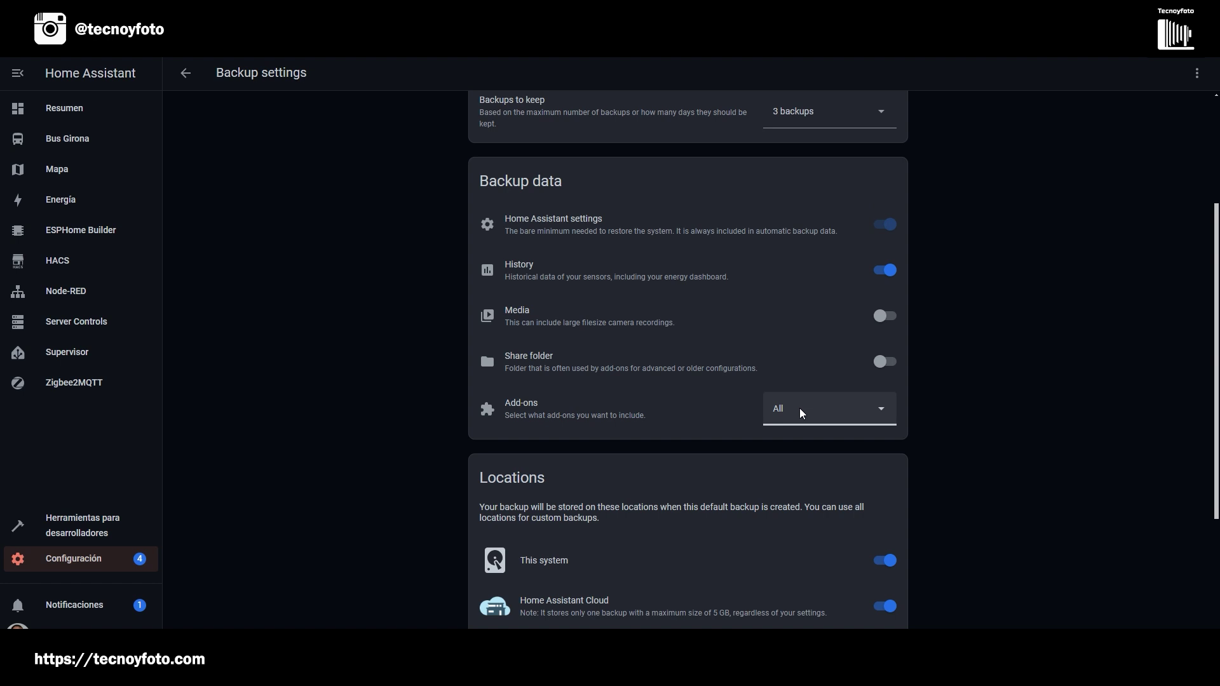
Step: Display the current backup encryption key and close its dialog
scroll(788, 379, "down", 4)
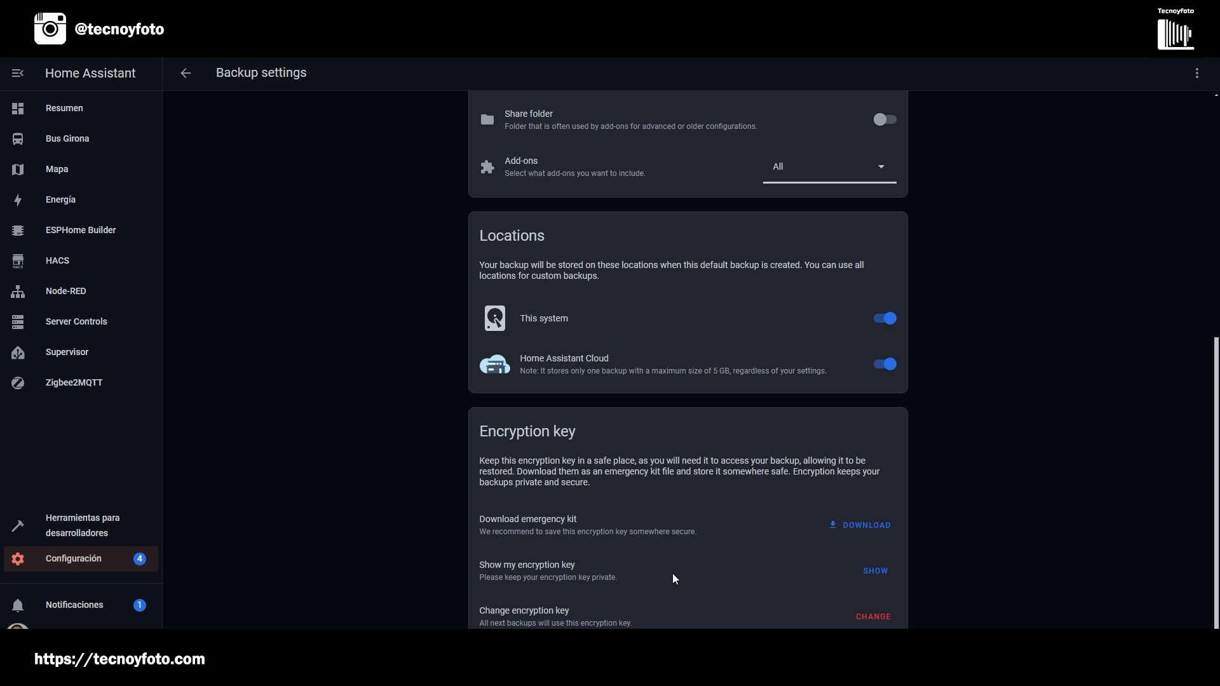
left_click(876, 573)
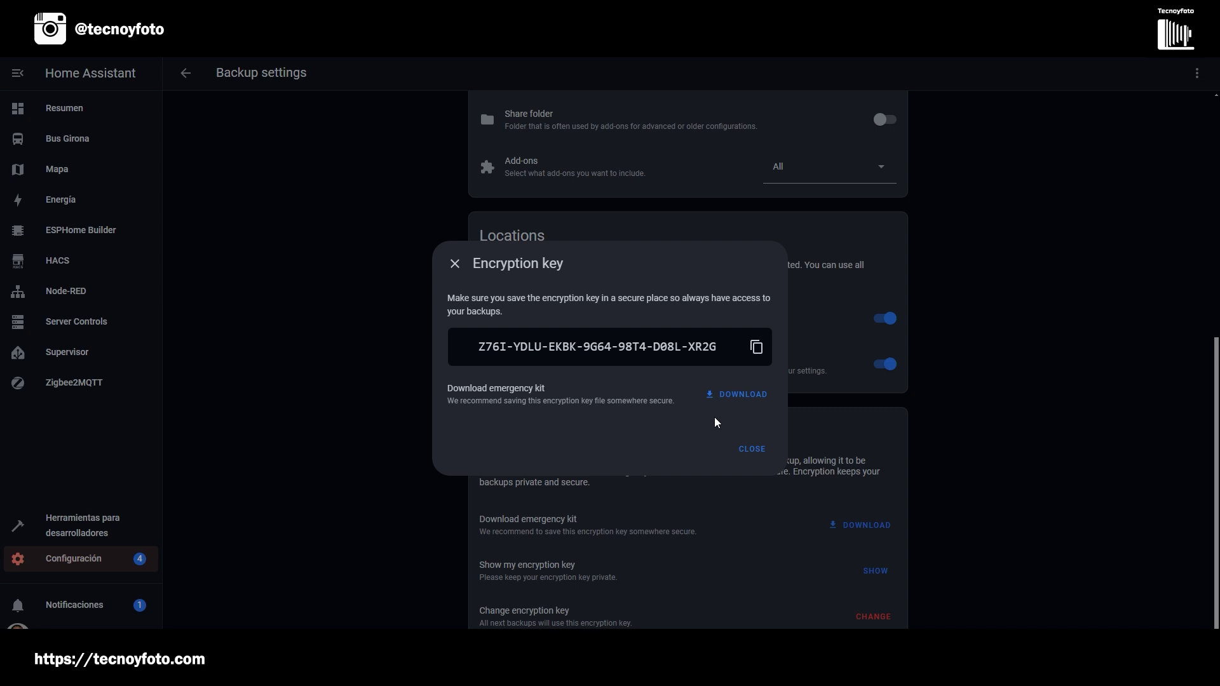
left_click(752, 448)
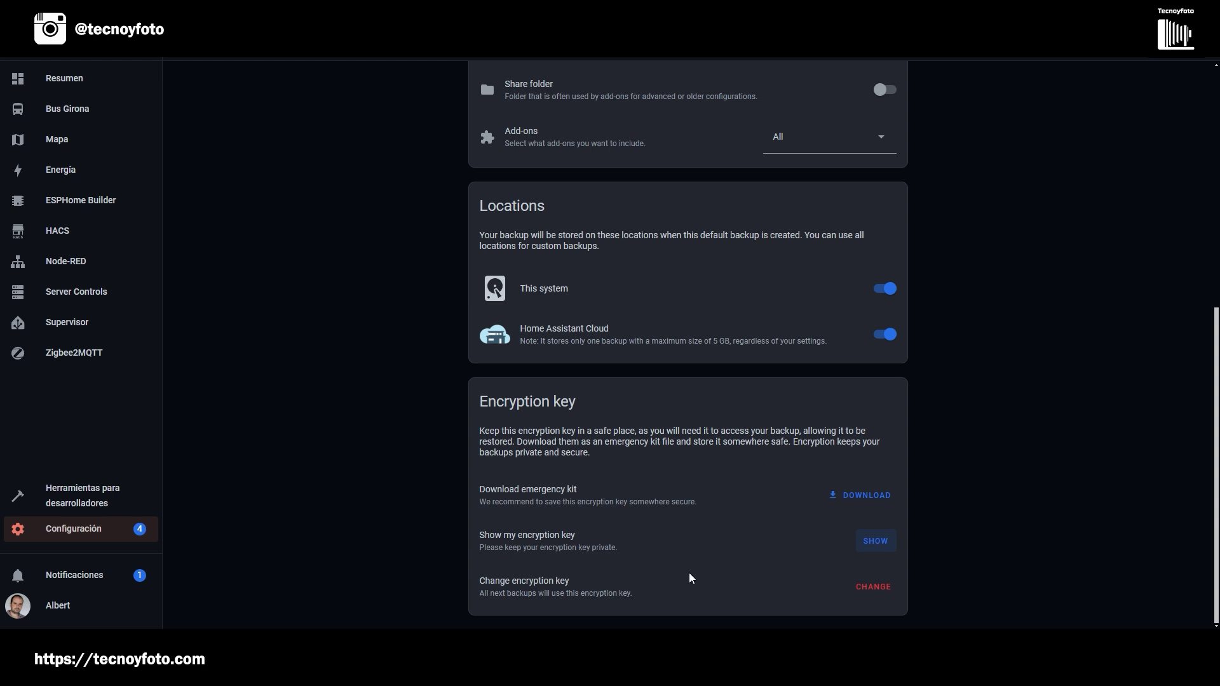
Step: Replace the current backup encryption key with a newly generated one and finish the change
left_click(872, 587)
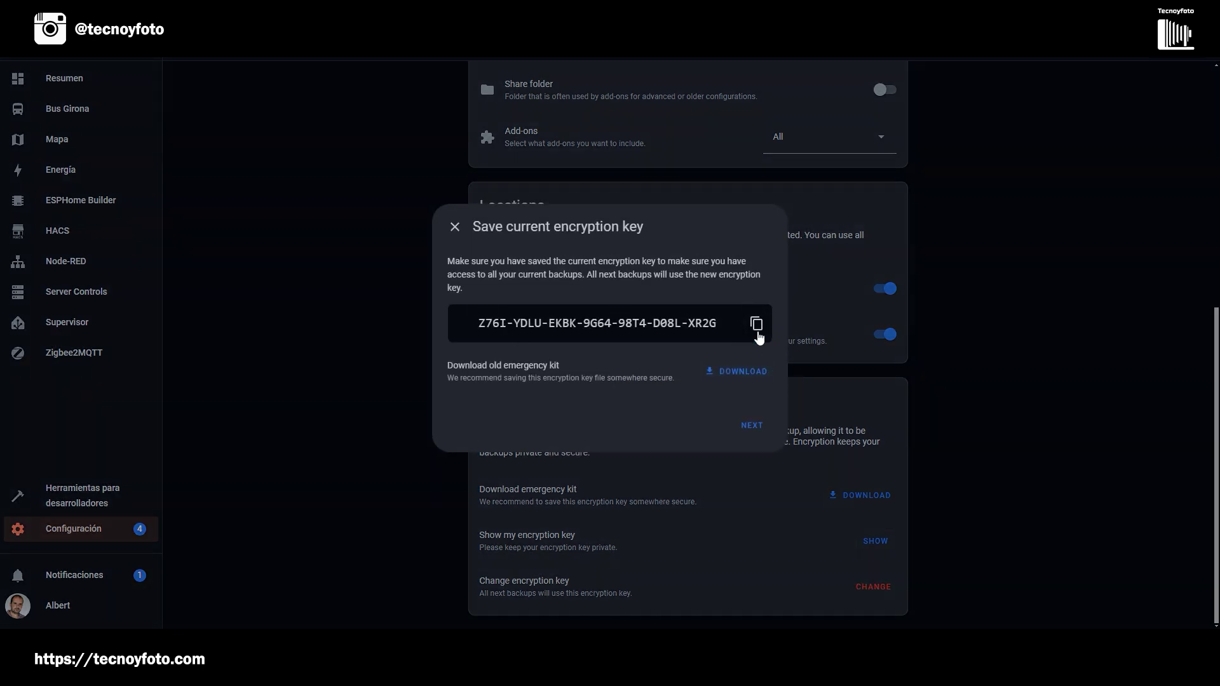
left_click(752, 425)
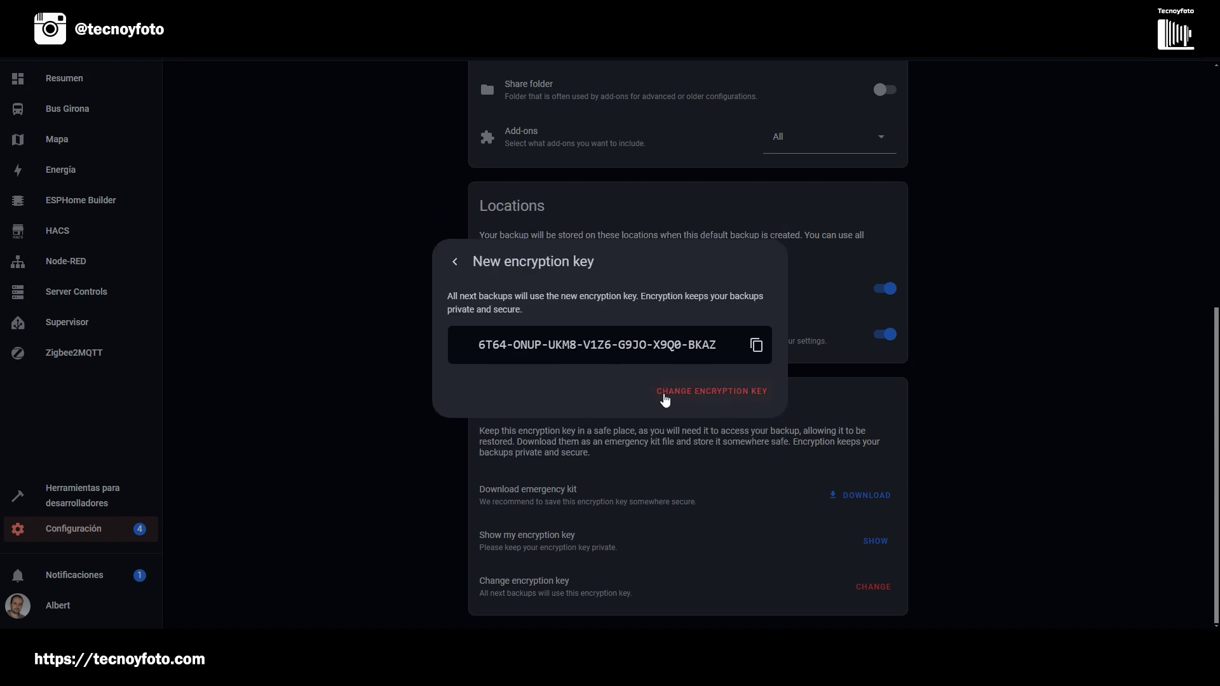
left_click(699, 392)
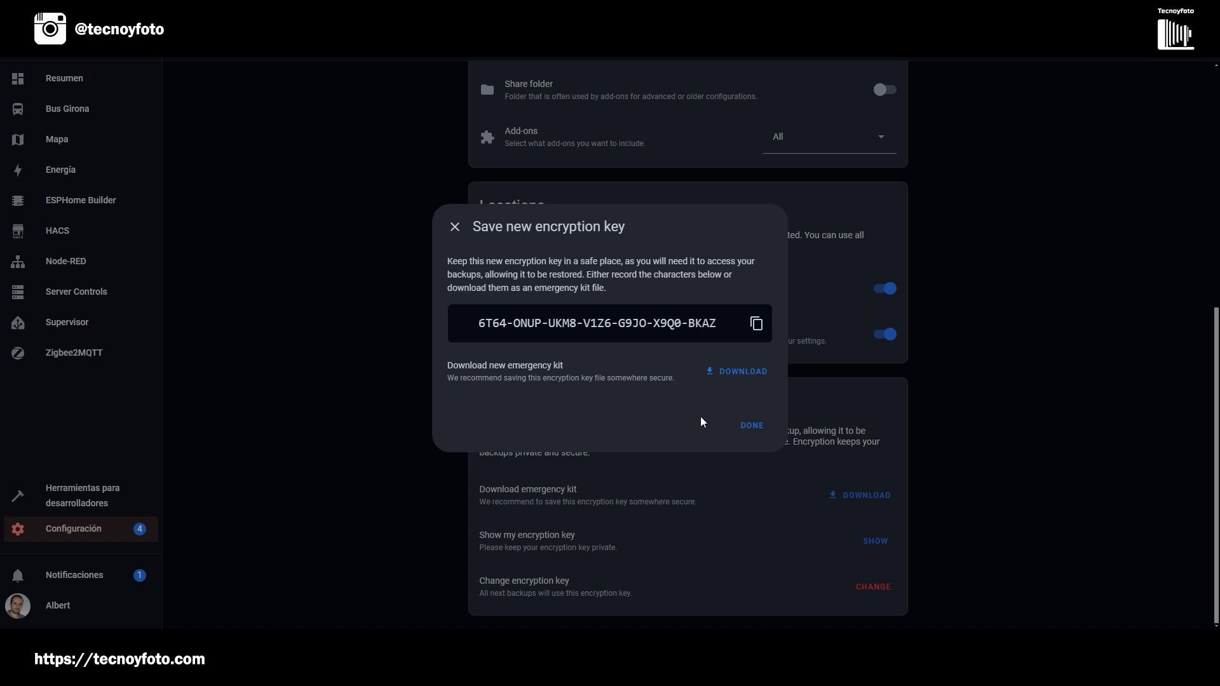
left_click(752, 427)
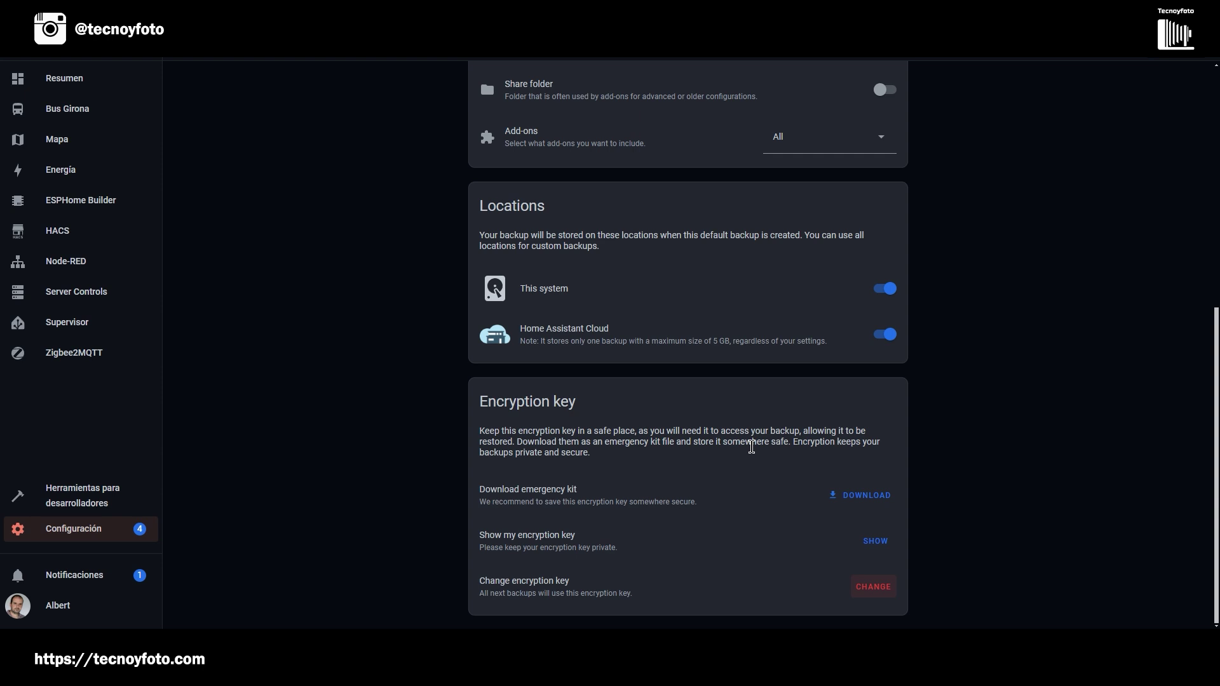
Step: Return to the backup overview and look through the list of manual backups
scroll(528, 240, "up", 8)
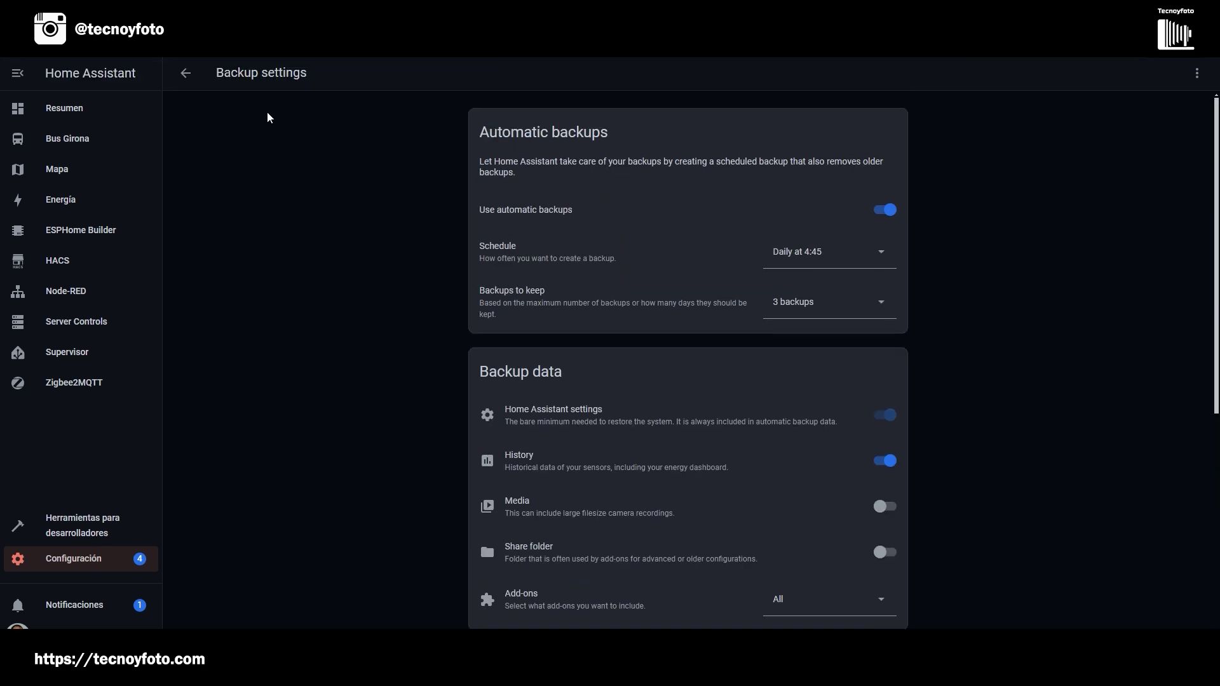
left_click(184, 73)
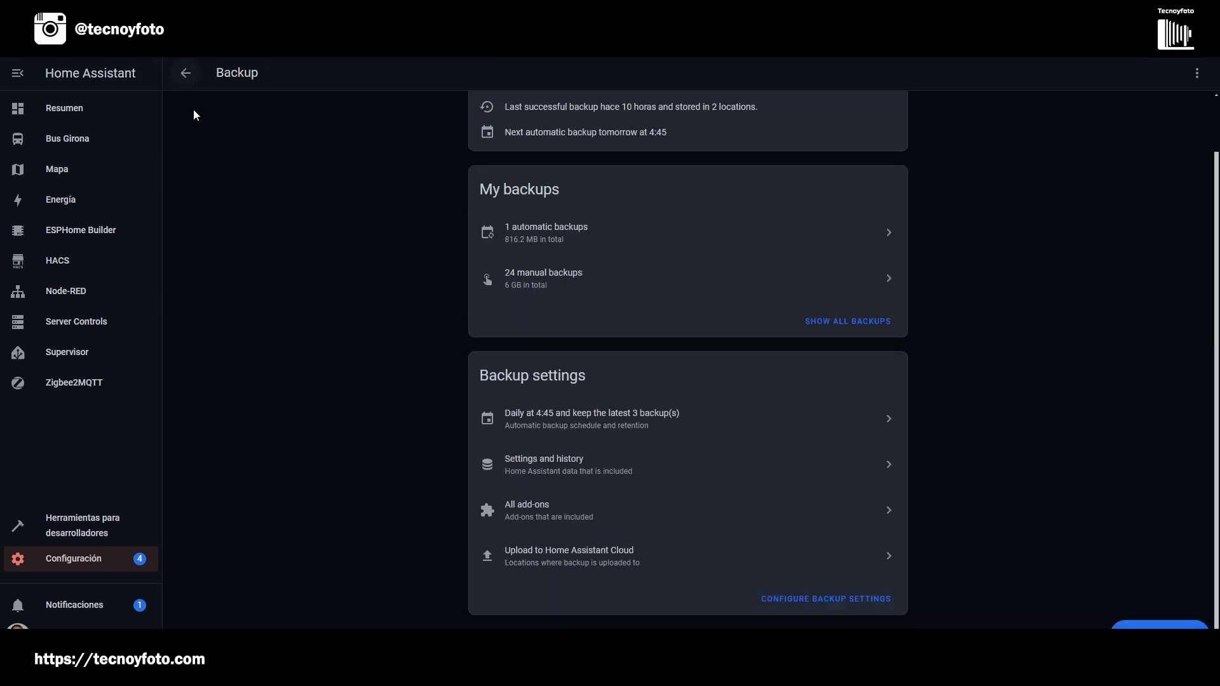
scroll(685, 353, "up", 1)
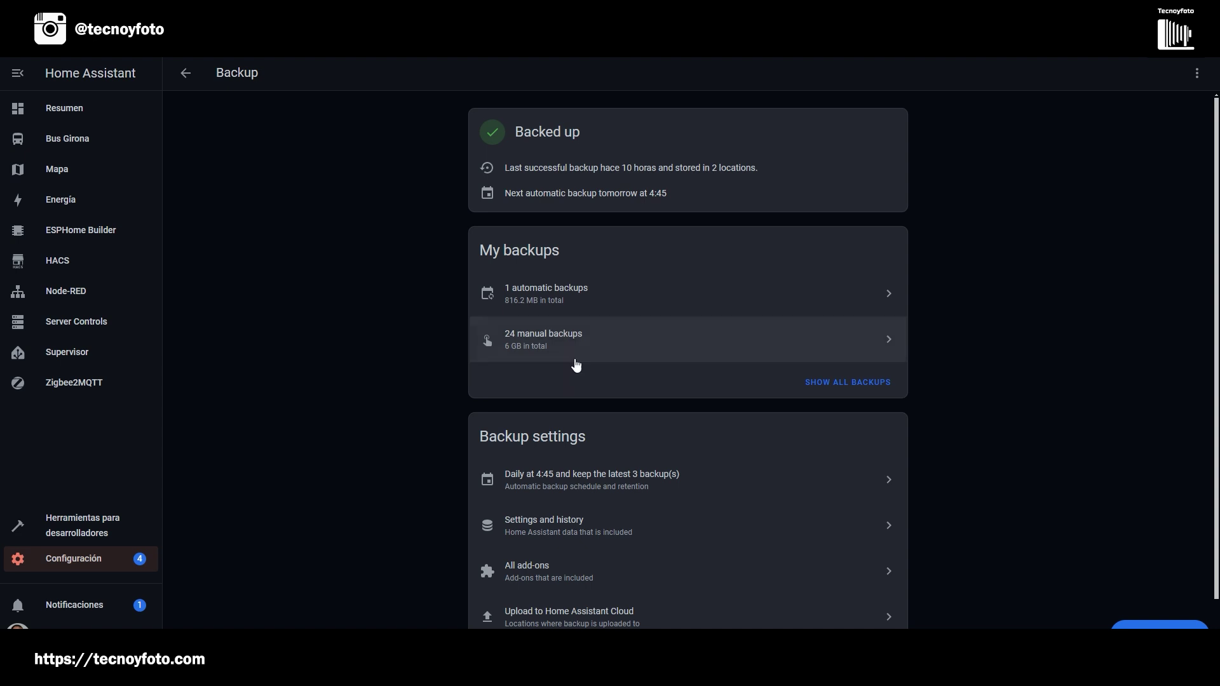
left_click(554, 344)
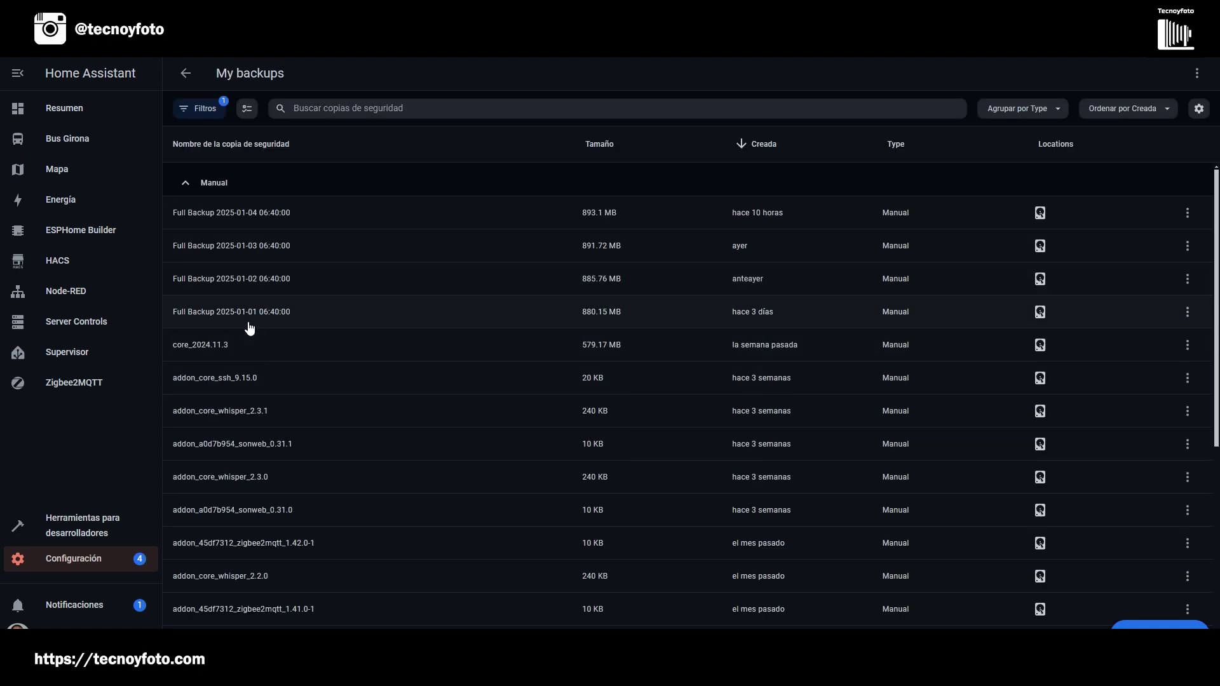
scroll(217, 258, "down", 4)
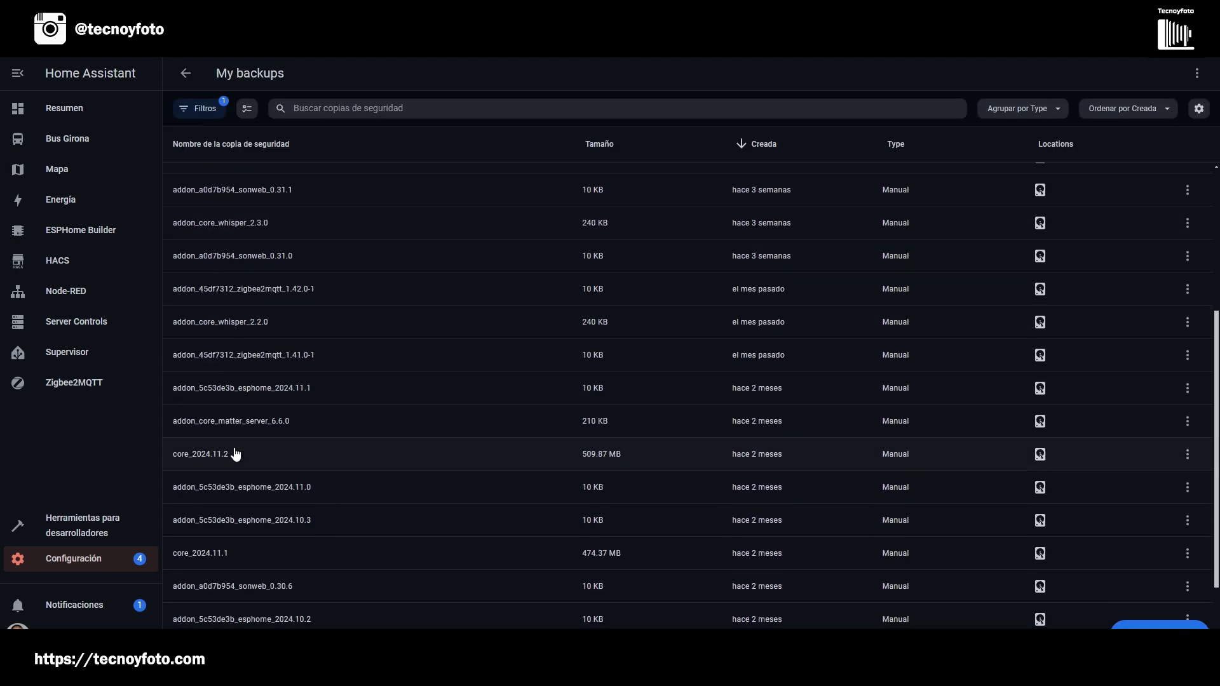
scroll(242, 511, "down", 2)
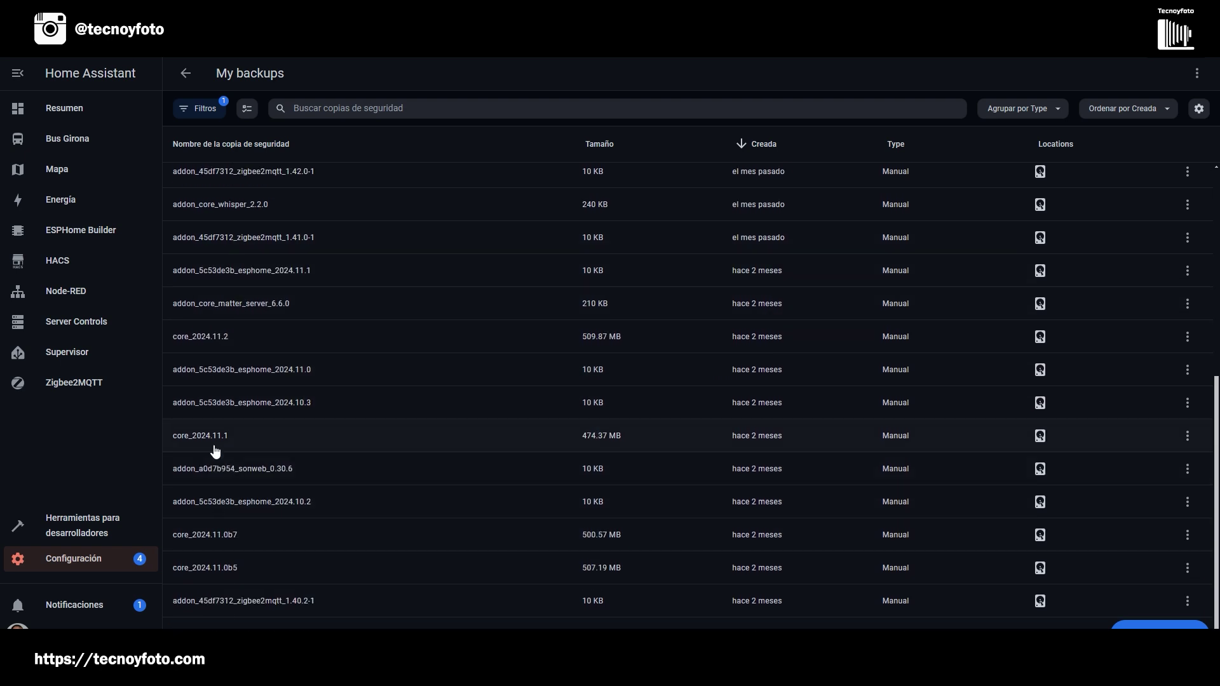
left_click(188, 74)
Step: Review the backup settings from the automatic schedule down to the encryption key, and return to the backup overview
scroll(531, 403, "down", 1)
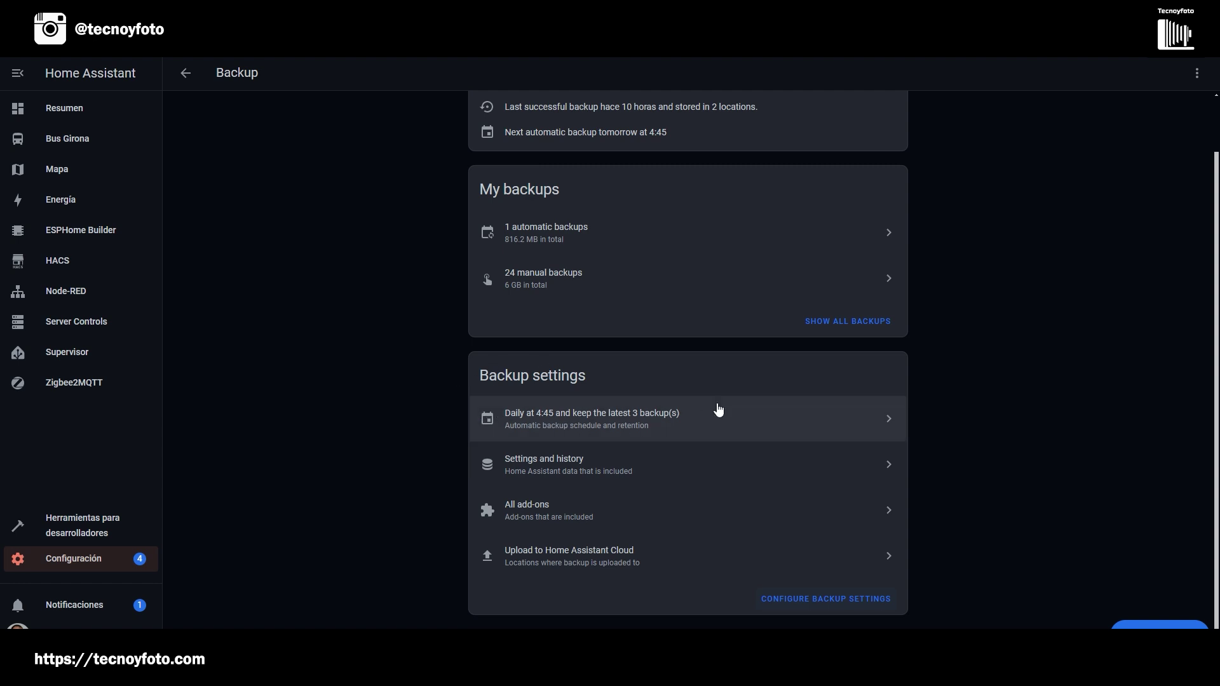
left_click(621, 416)
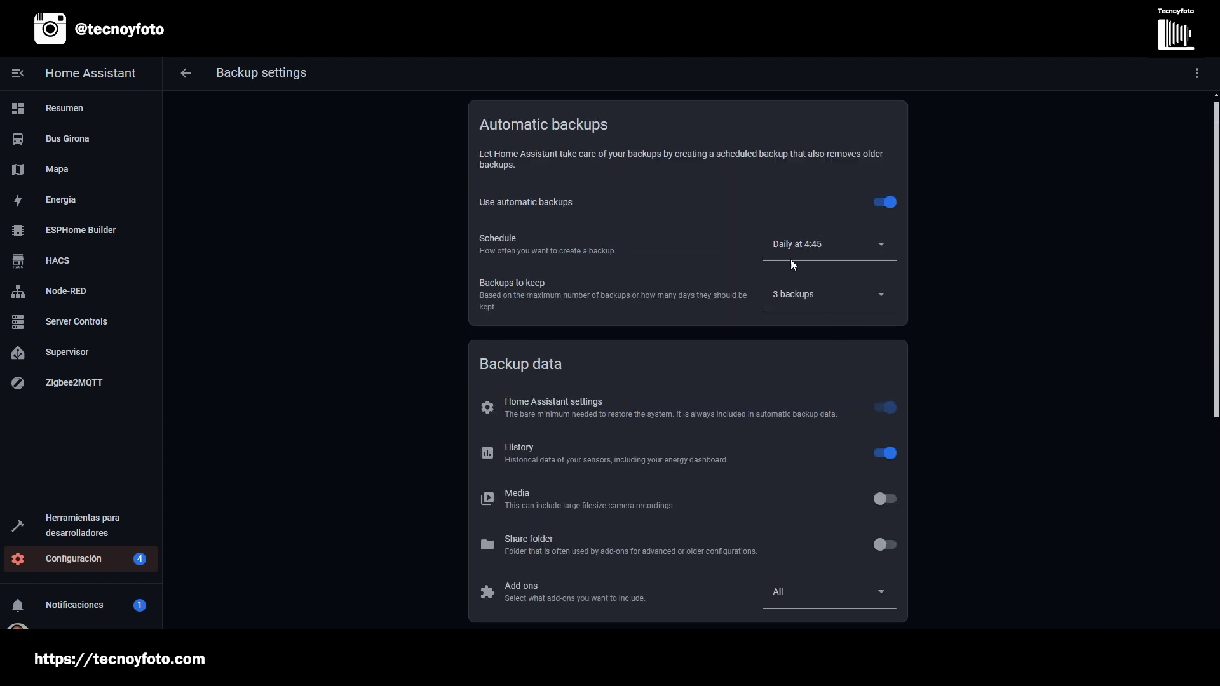
scroll(629, 485, "down", 5)
scroll(620, 490, "down", 2)
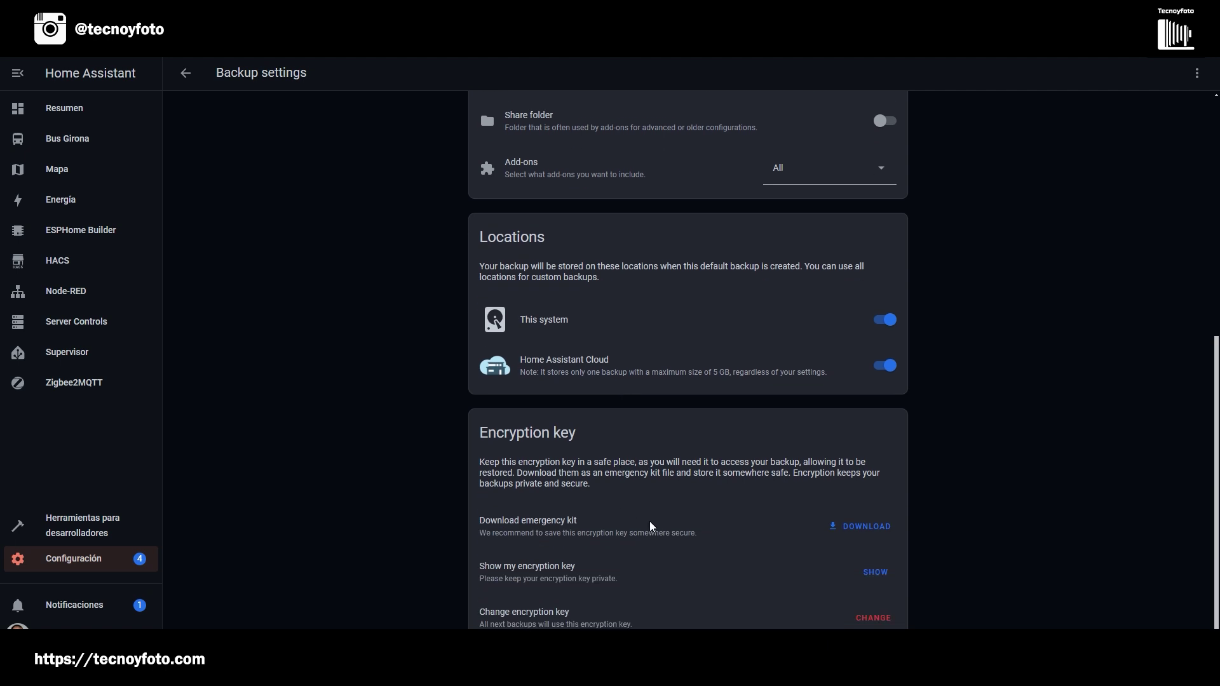
left_click(188, 71)
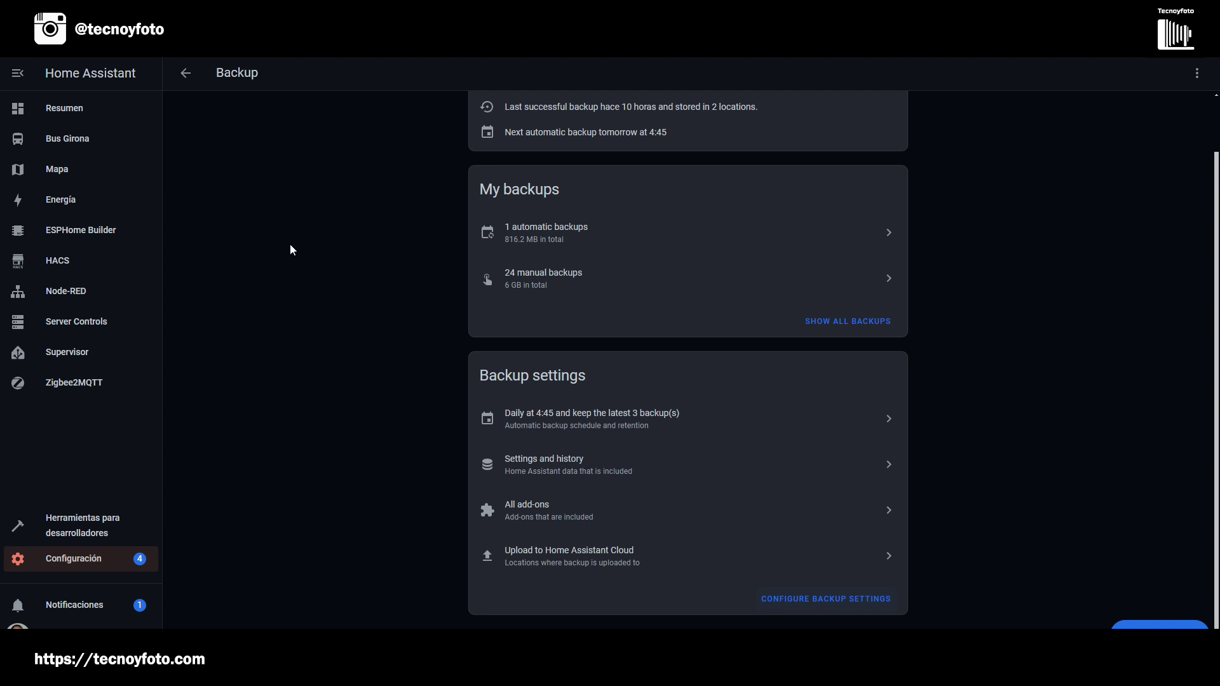
Step: Look through the quick command list's navigation entries and open Supervisor from it
key("c")
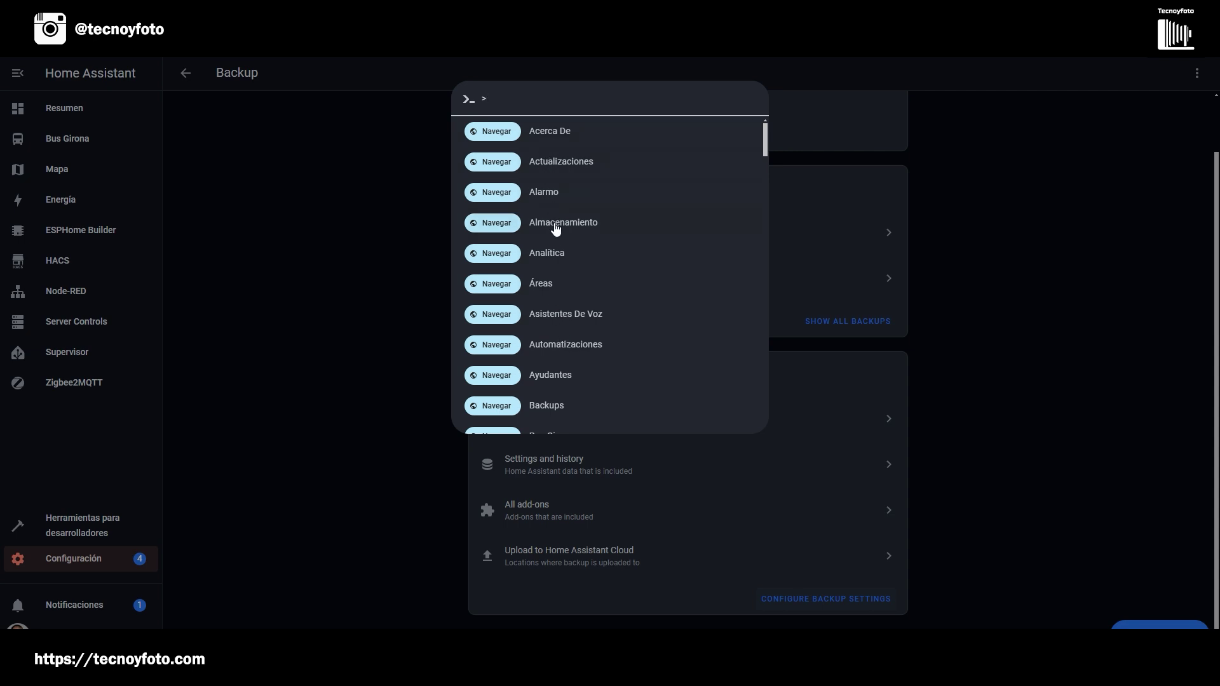
scroll(556, 229, "down", 5)
scroll(563, 279, "up", 4)
scroll(562, 264, "down", 3)
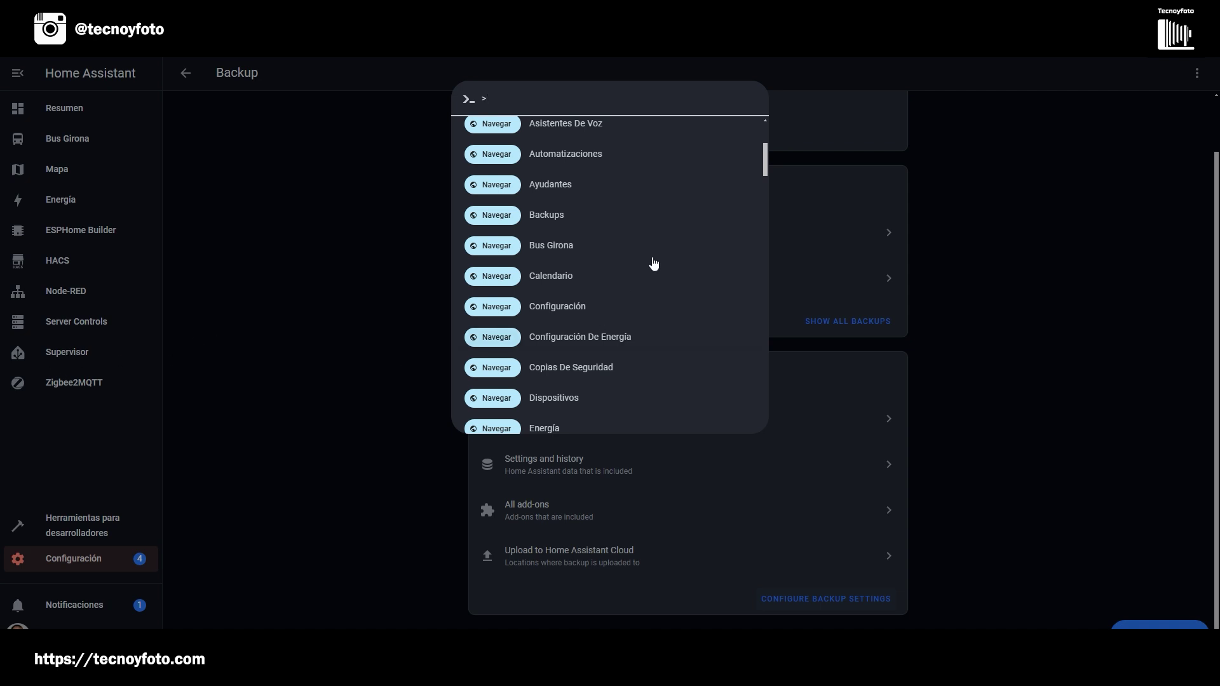
scroll(610, 267, "down", 4)
scroll(559, 372, "down", 15)
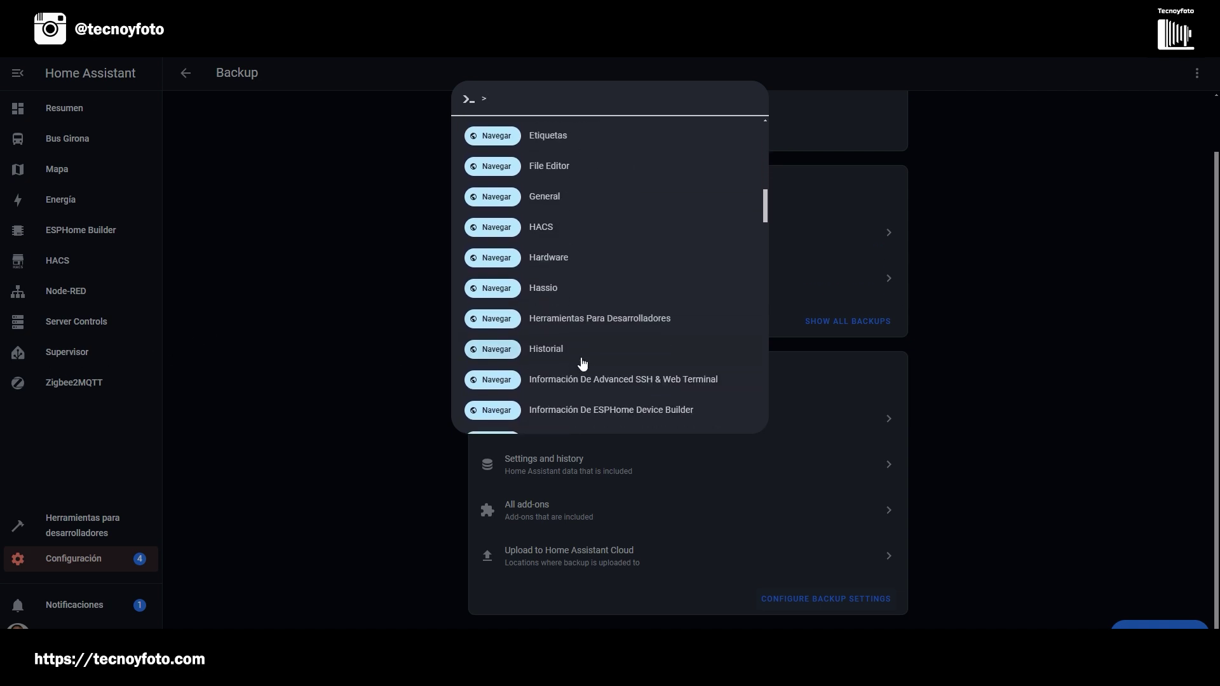
scroll(586, 361, "down", 5)
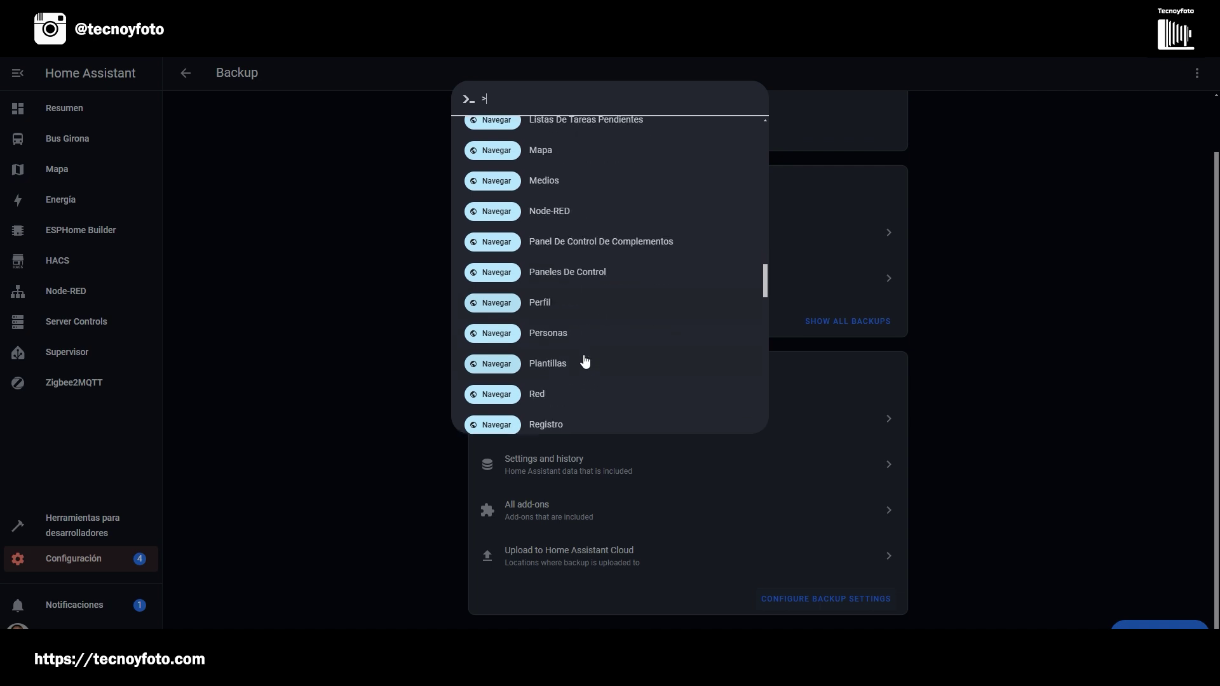
scroll(591, 391, "down", 1)
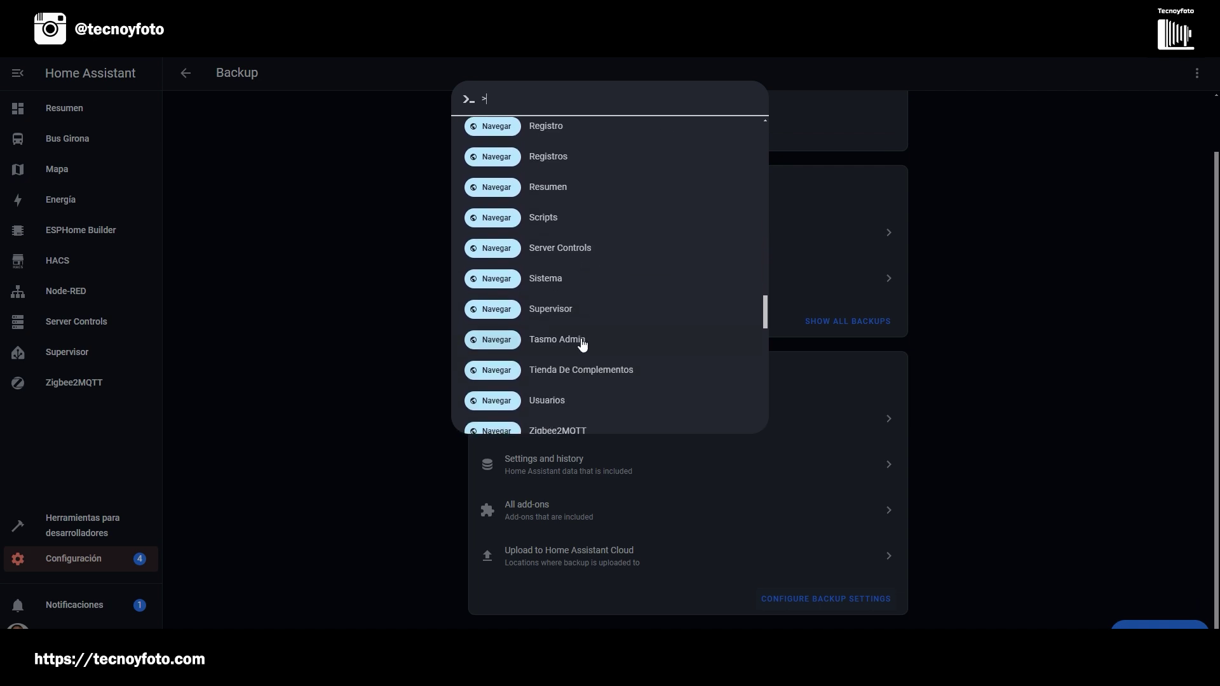
left_click(553, 310)
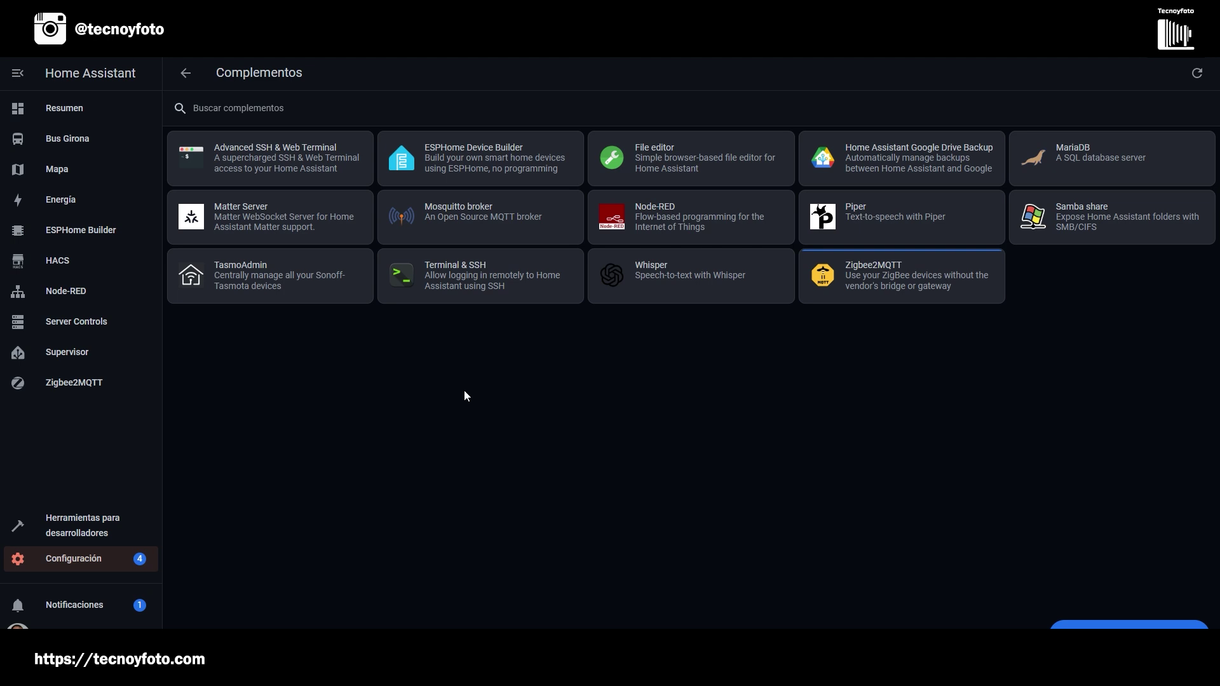
Step: Search the quick command list for "automa" and close the list
key("c")
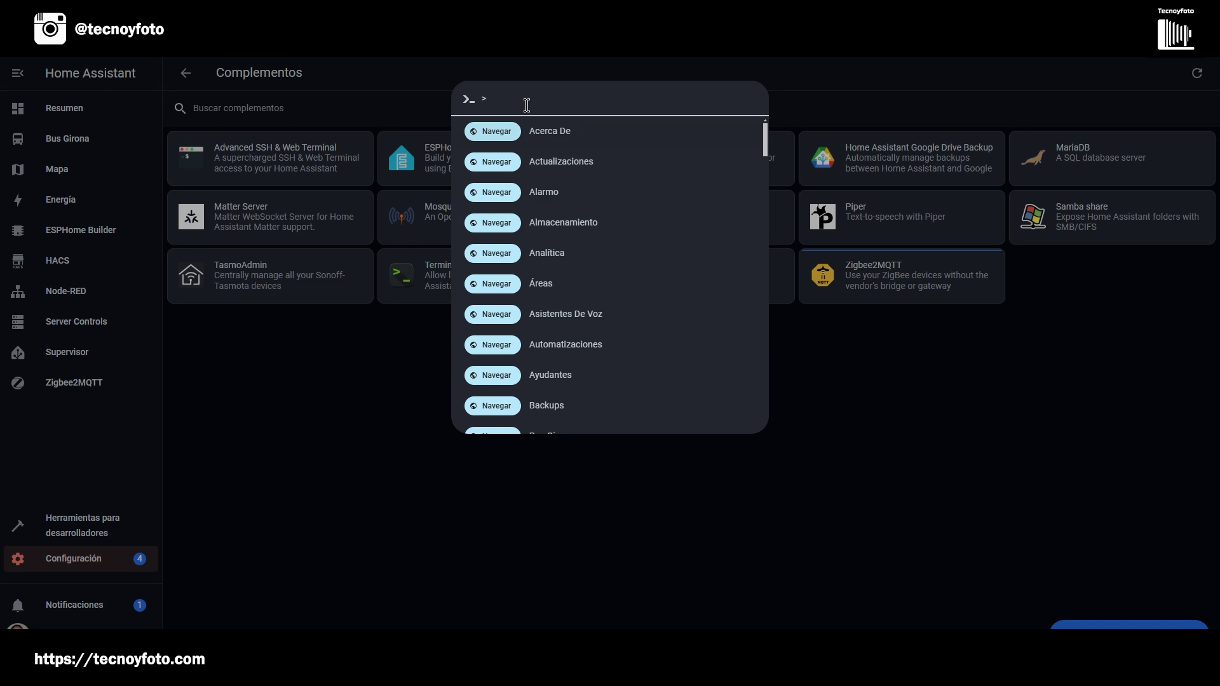
type("automa")
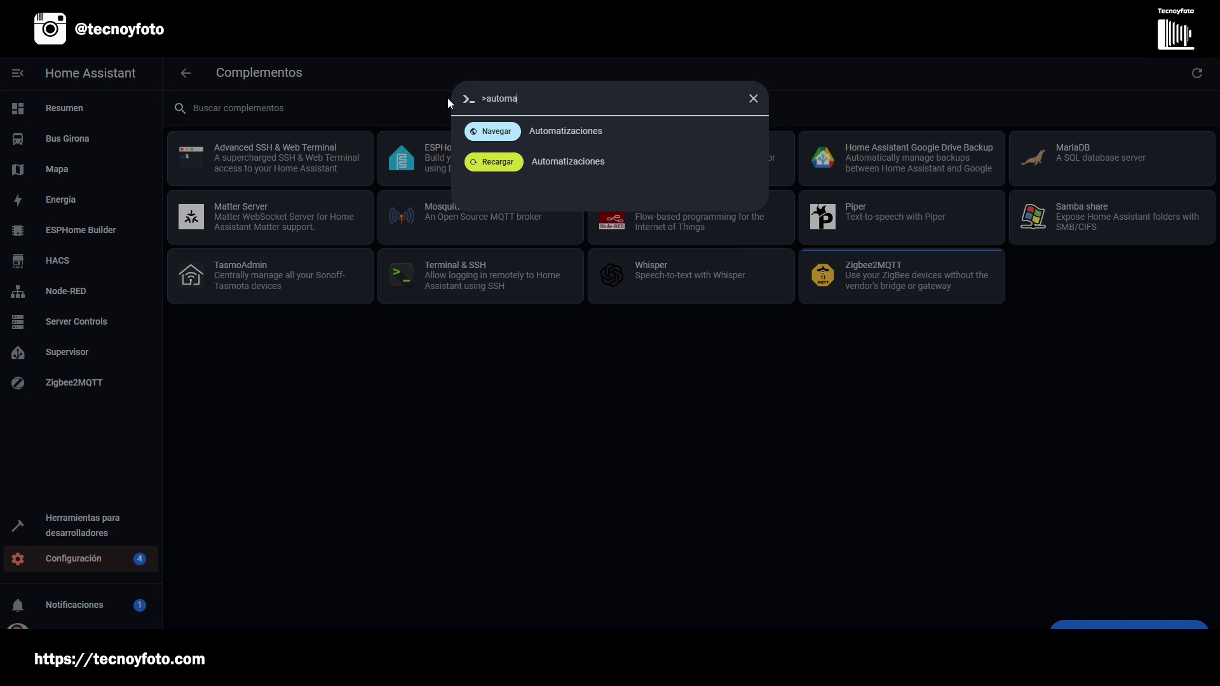
left_click(414, 105)
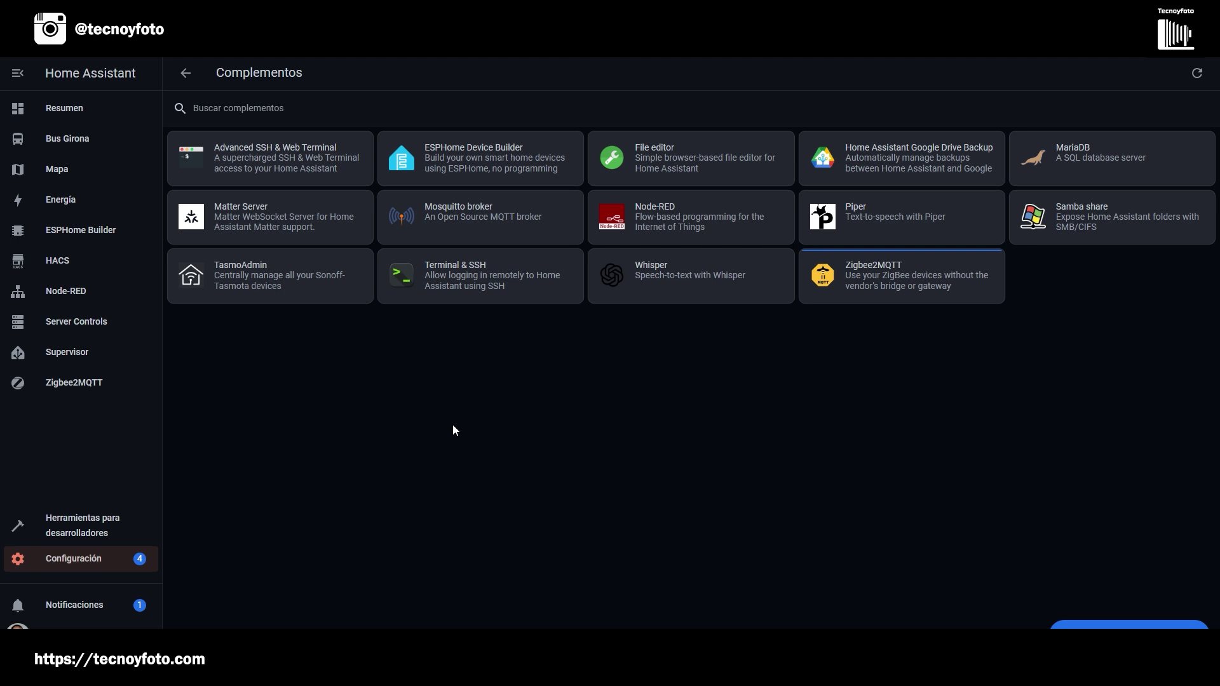
Step: Browse the quick entity search, view the details of the "% uso filtro" entity and close them
key("e")
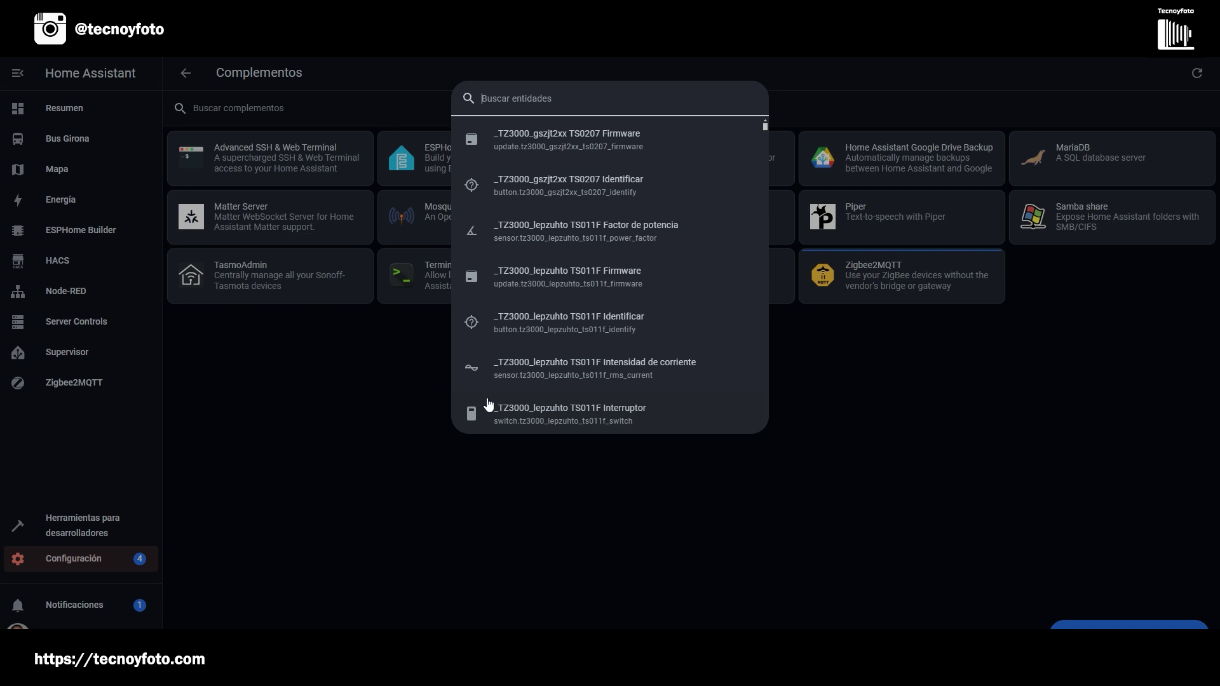
scroll(558, 213, "down", 5)
scroll(559, 220, "down", 12)
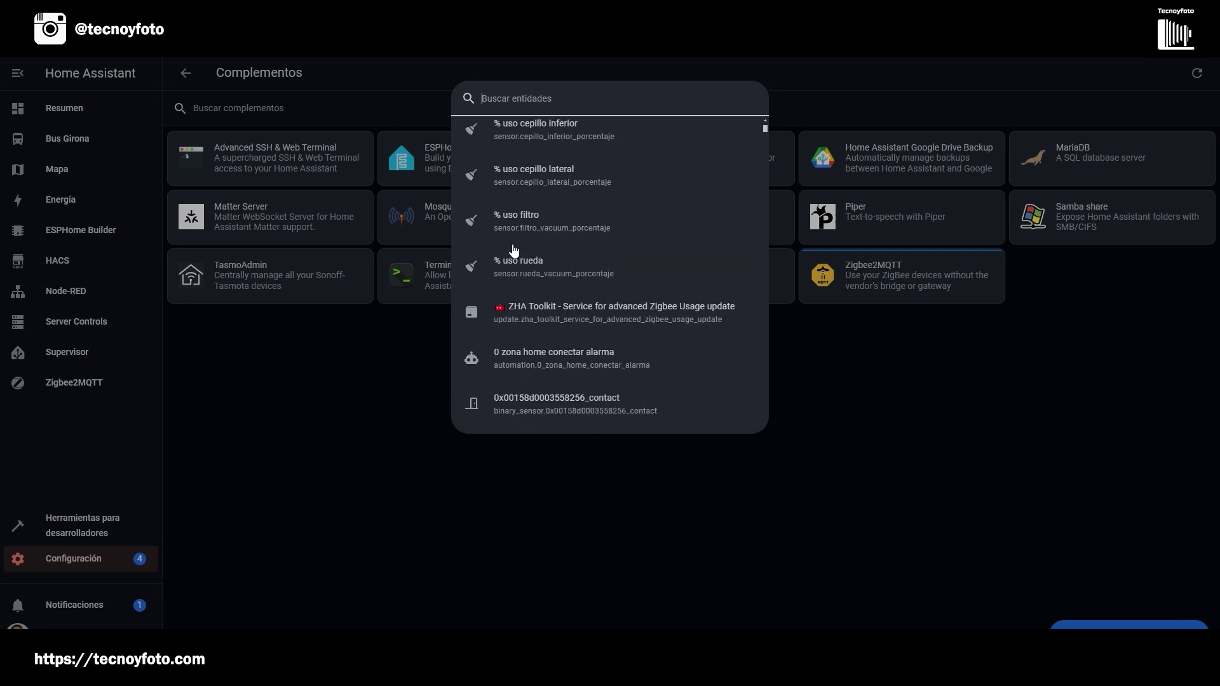
left_click(527, 227)
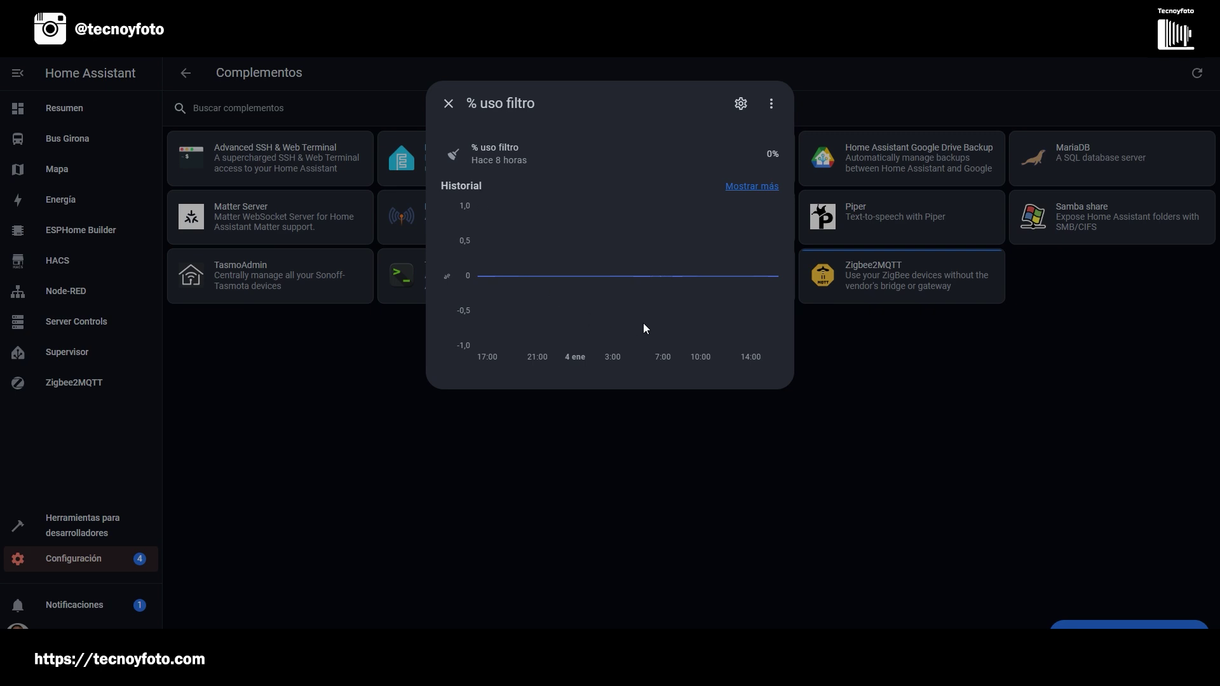
left_click(447, 104)
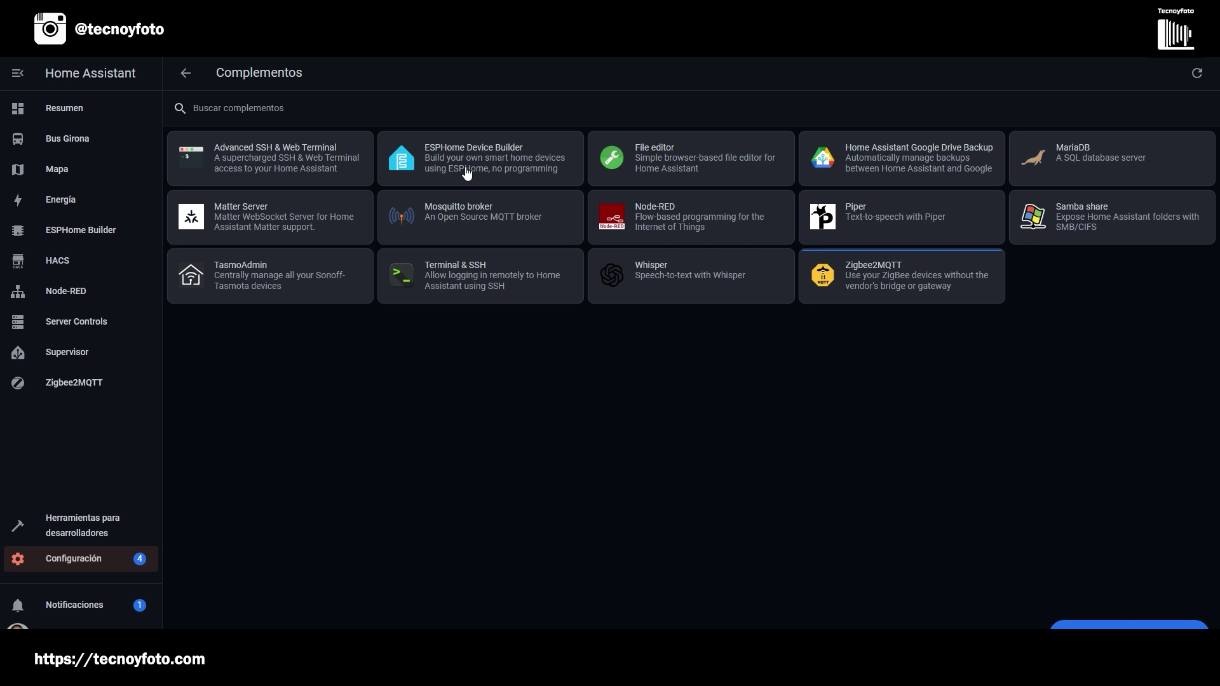
Step: Browse the quick device search and open the 4reles device page from it
key("d")
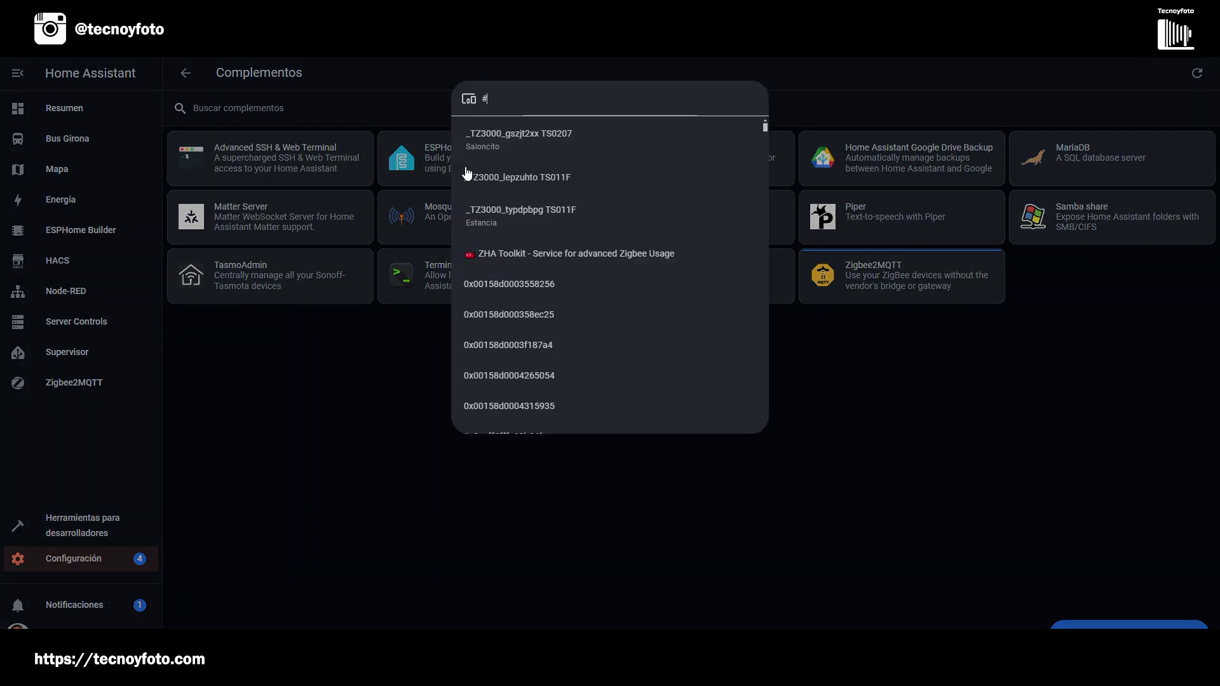
scroll(537, 241, "down", 10)
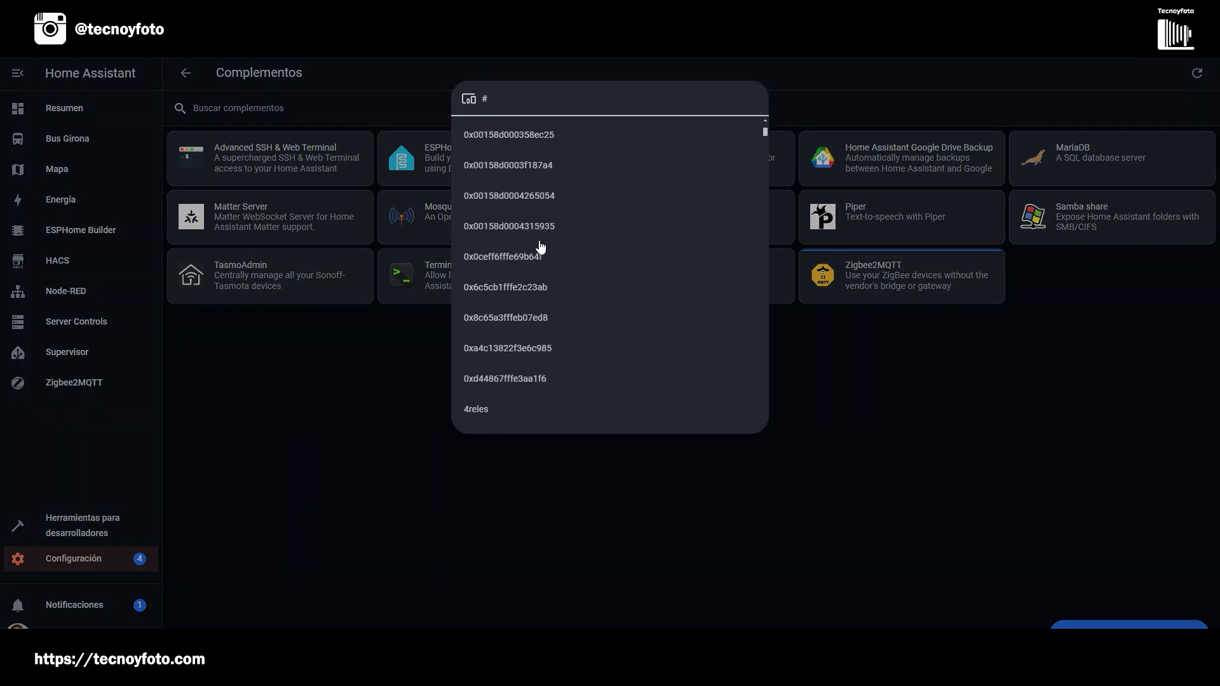
left_click(481, 207)
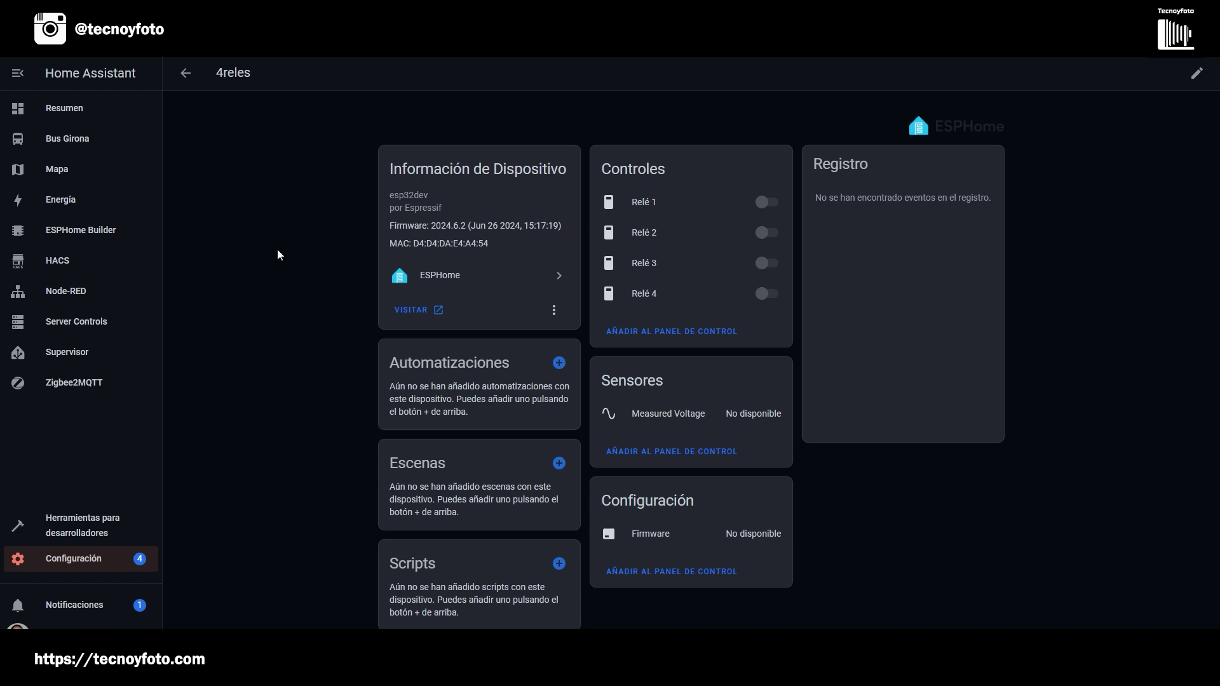
Step: Open the page of the Alarmo device in the Casa area through the quick device search
key("d")
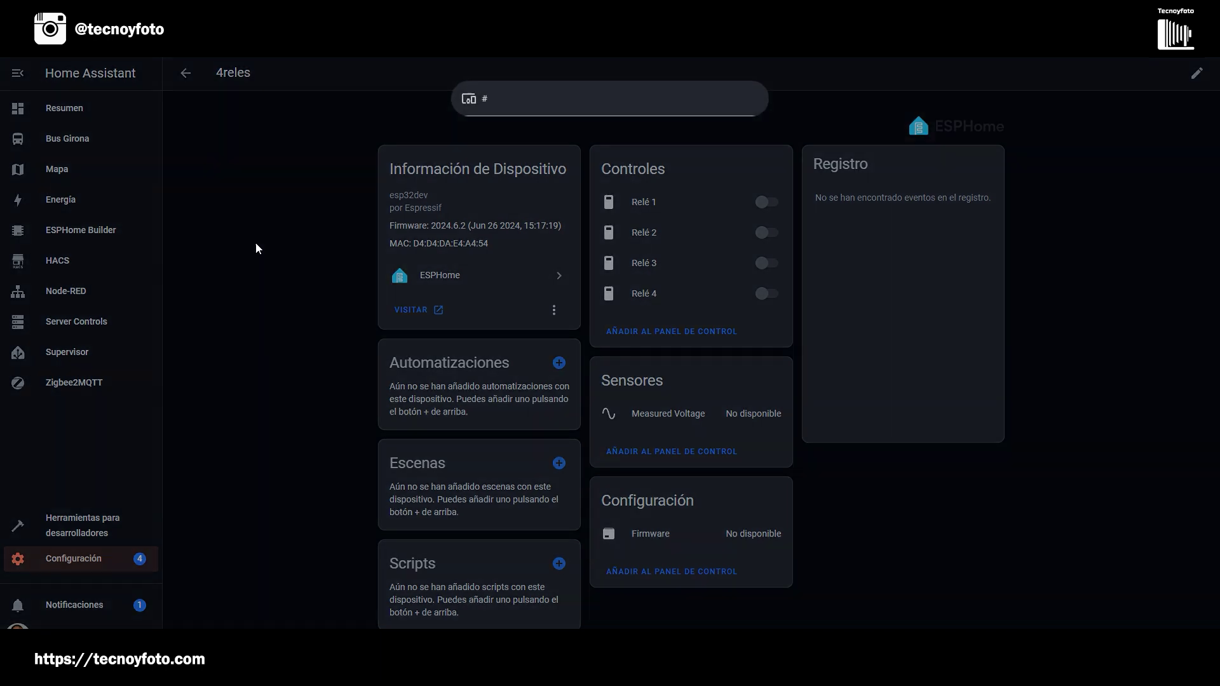
scroll(557, 217, "down", 3)
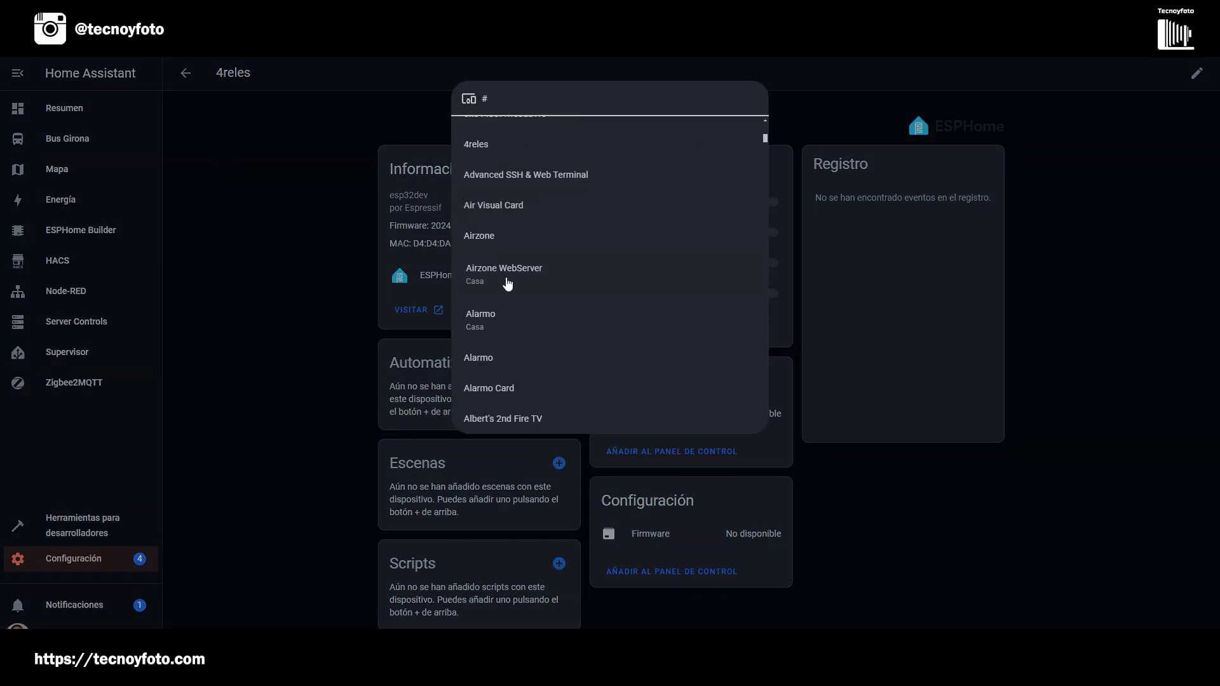
left_click(495, 315)
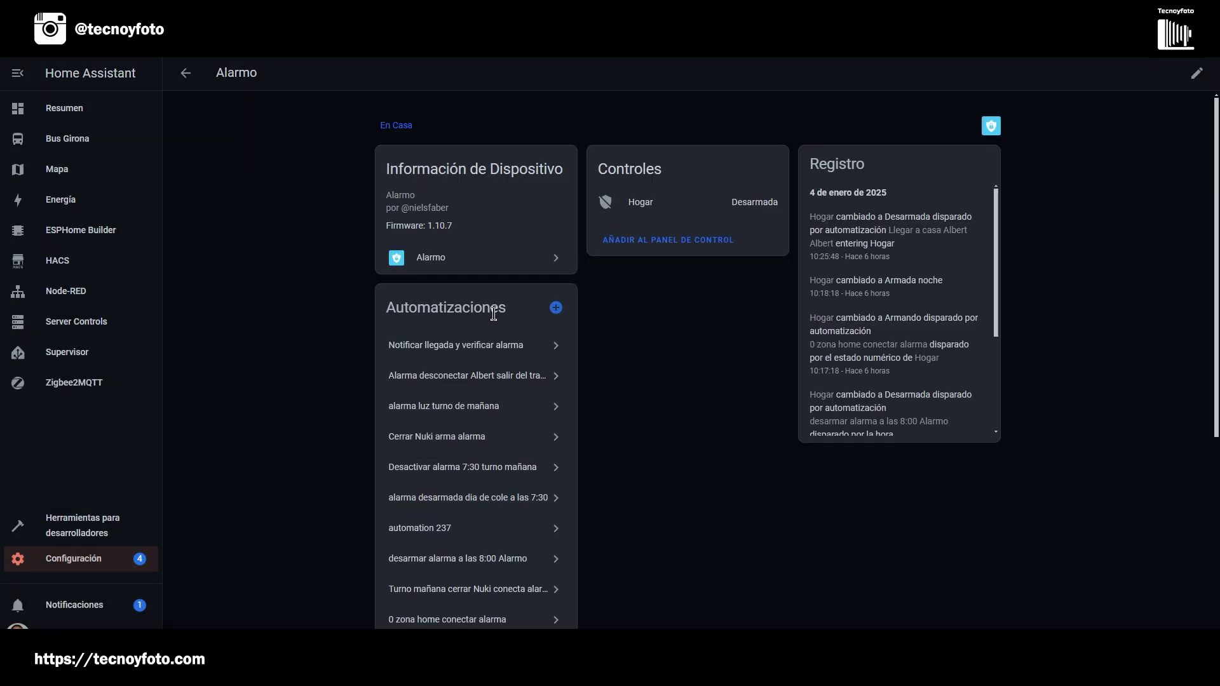
Step: Open the history of Temperatura Media de la Casa from the Resumen dashboard's average temperature badge
left_click(75, 113)
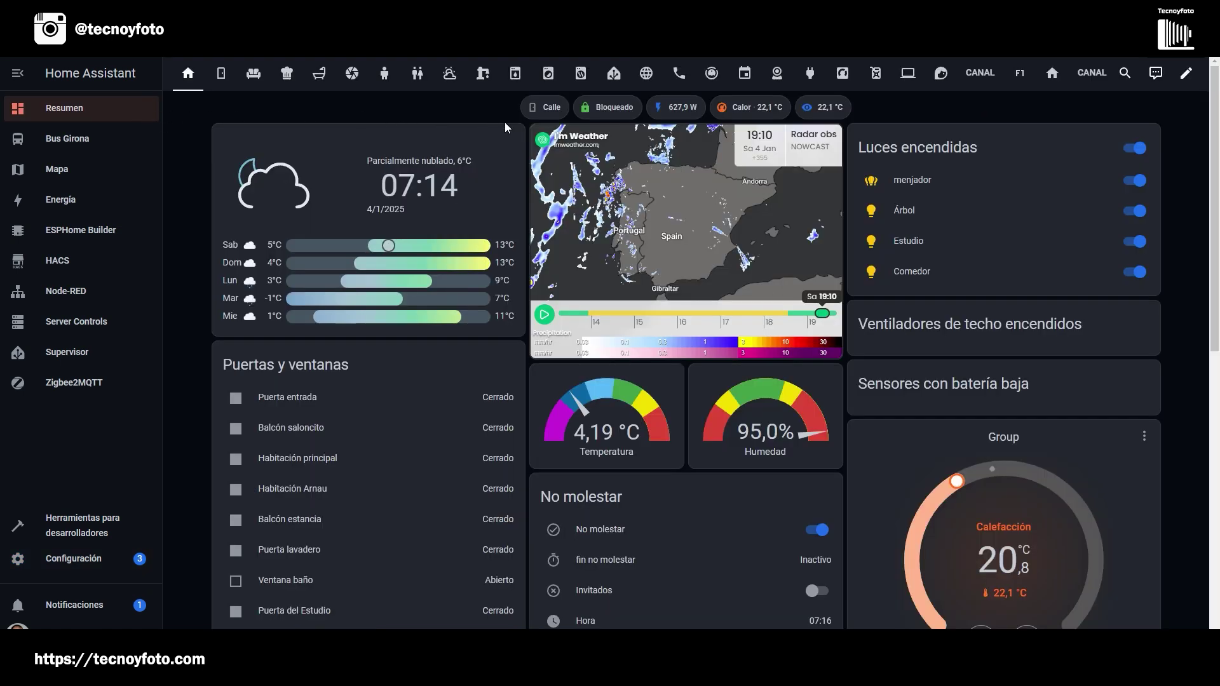
left_click(824, 107)
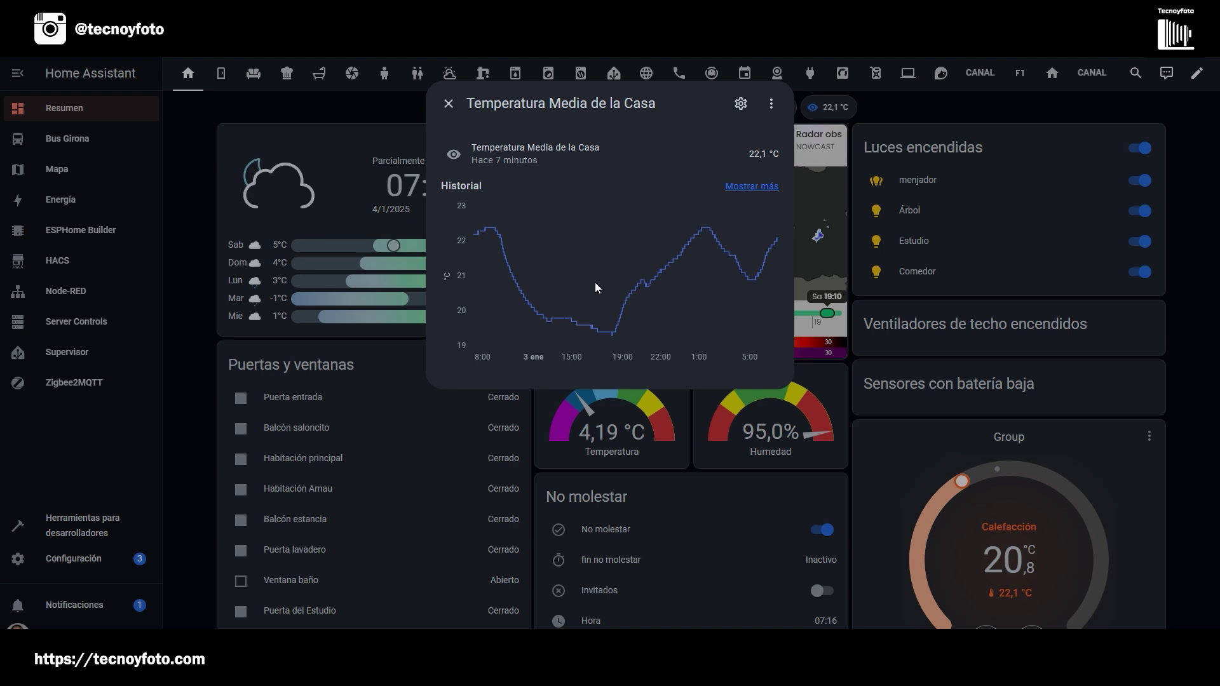
Step: Zoom into the temperature history graph around 19:00 on 3 January, pan along it and reset the zoom
mouse_move(603, 283)
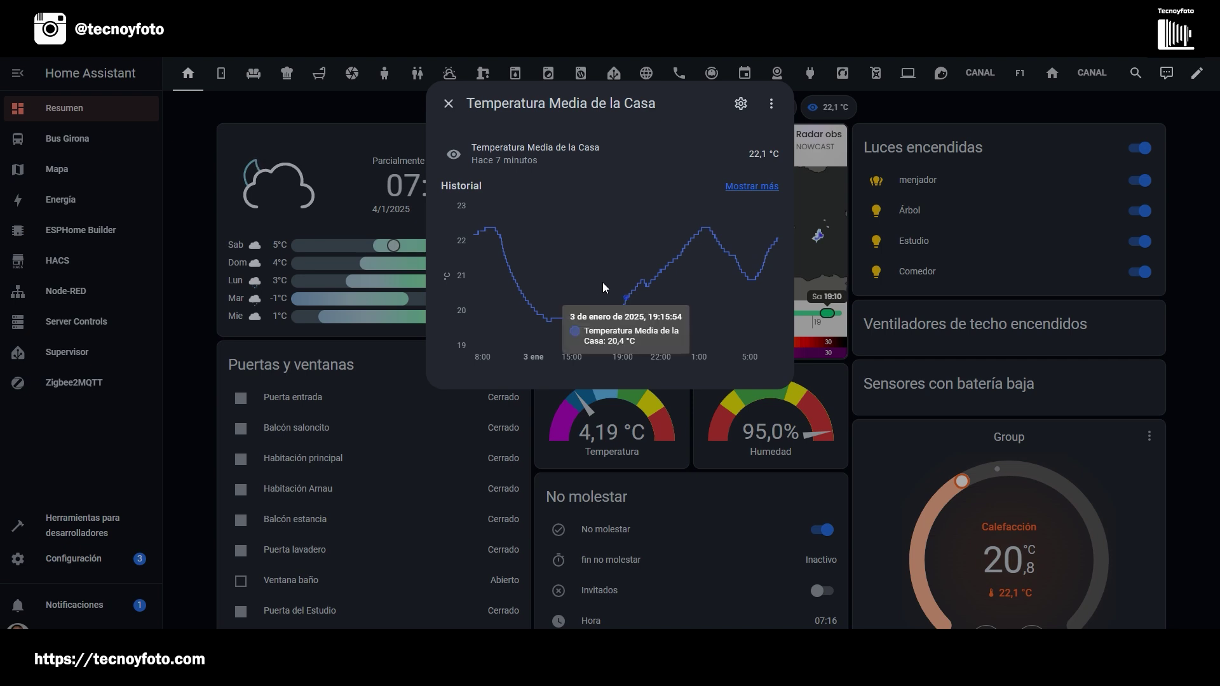
scroll(602, 282, "up", 5, "ctrl")
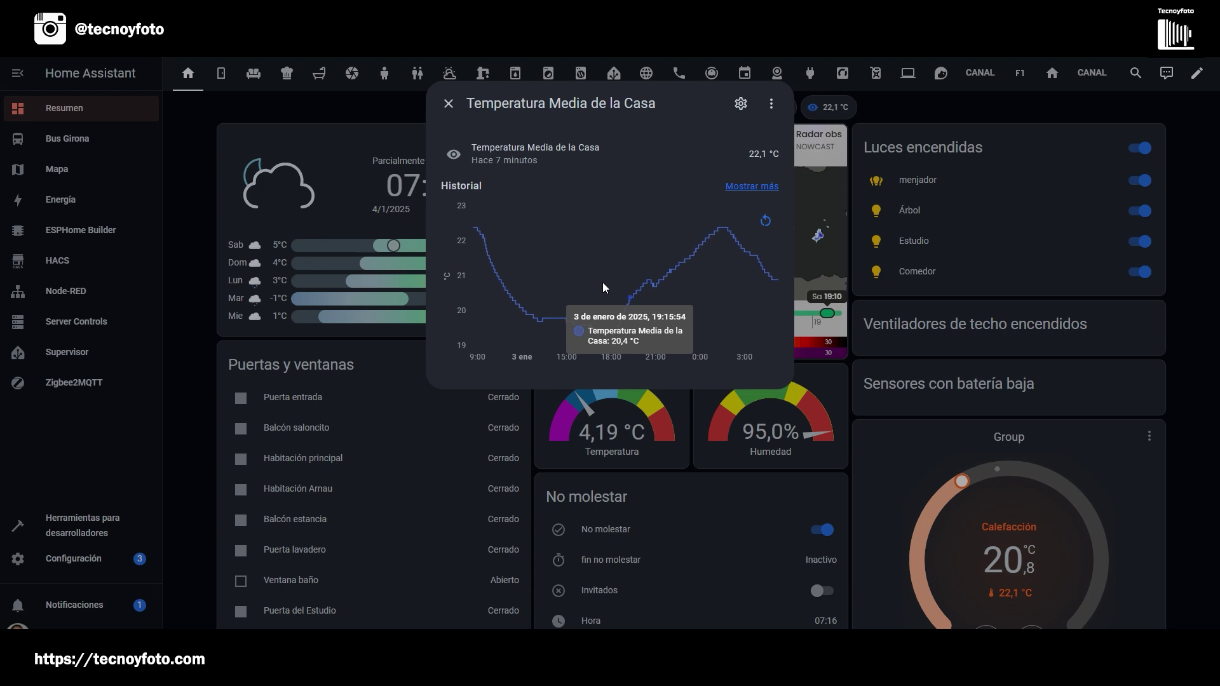
scroll(602, 282, "up", 4, "ctrl")
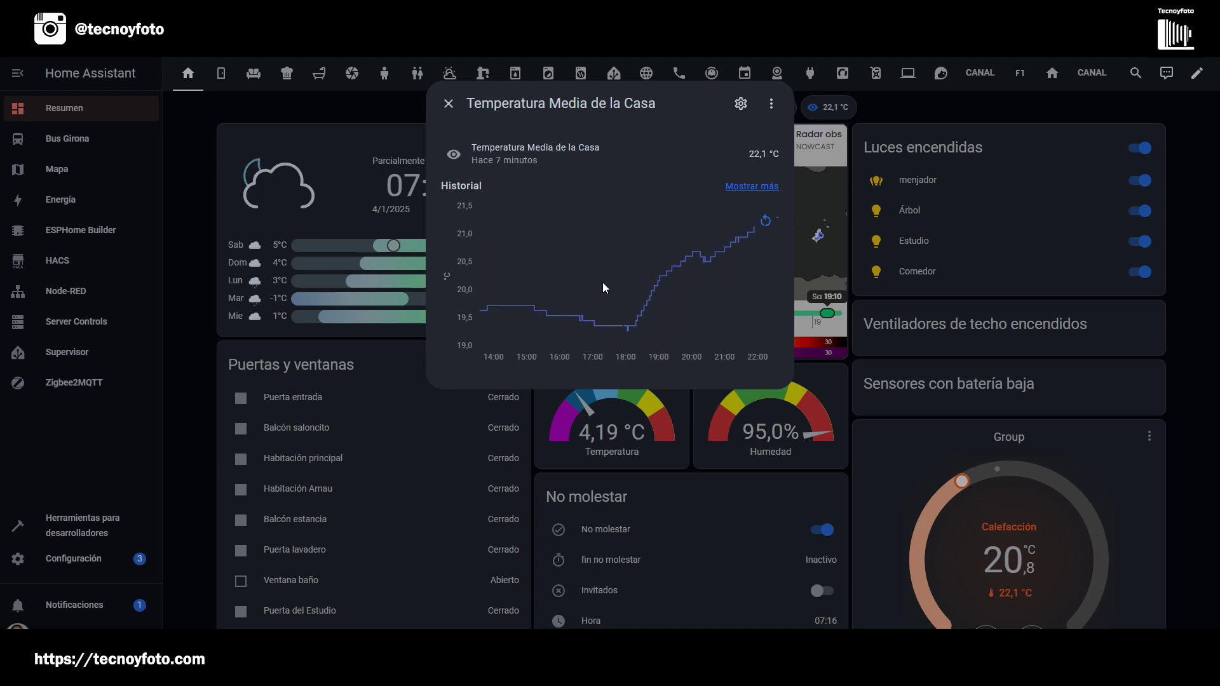
scroll(603, 282, "up", 1, "ctrl")
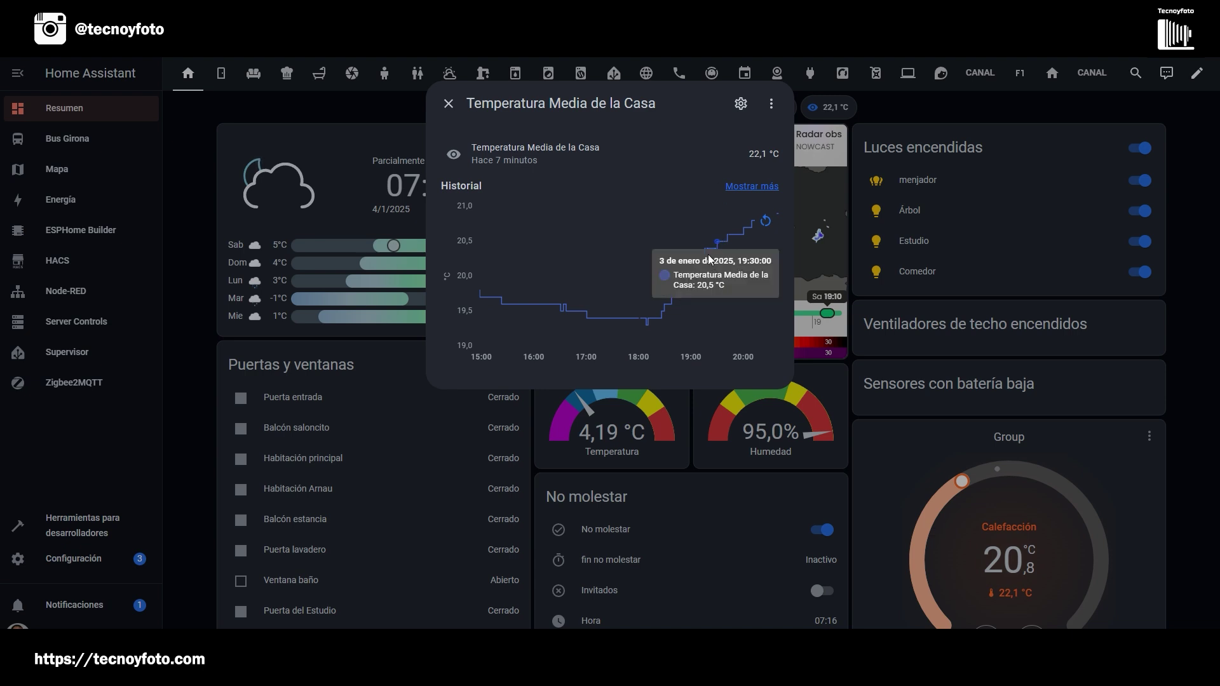
mouse_move(640, 250)
left_mouse_down()
mouse_move(737, 249)
mouse_move(571, 253)
mouse_move(625, 255)
left_mouse_up()
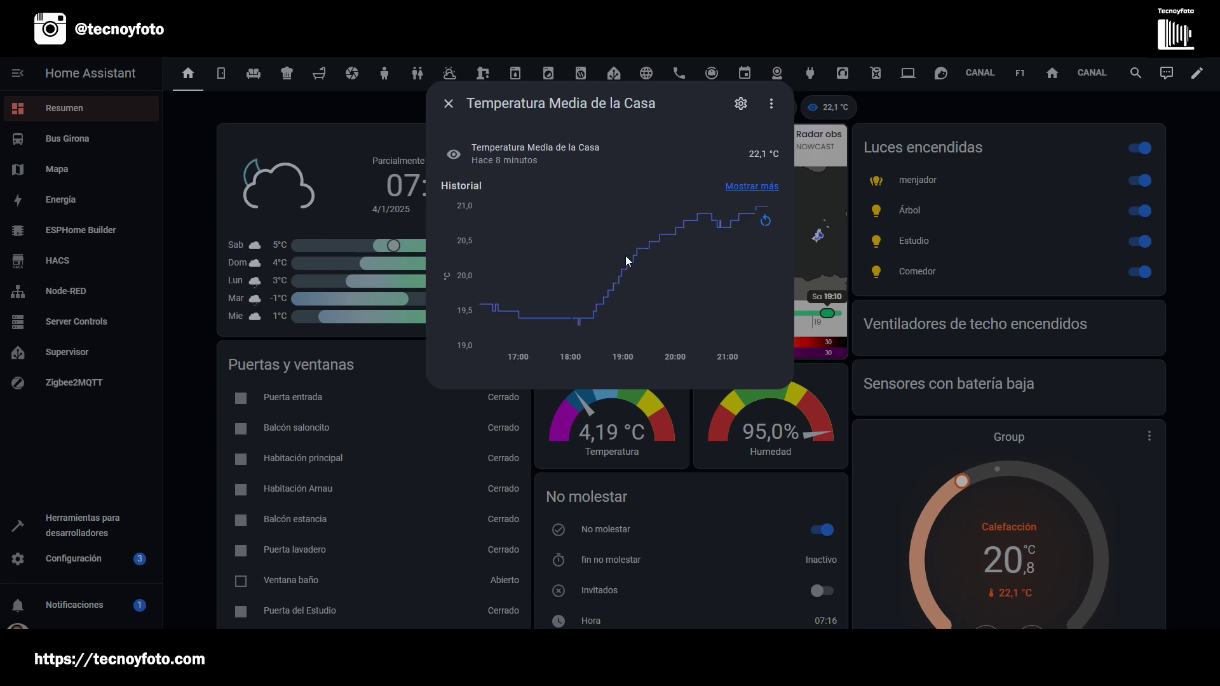
left_click(766, 222)
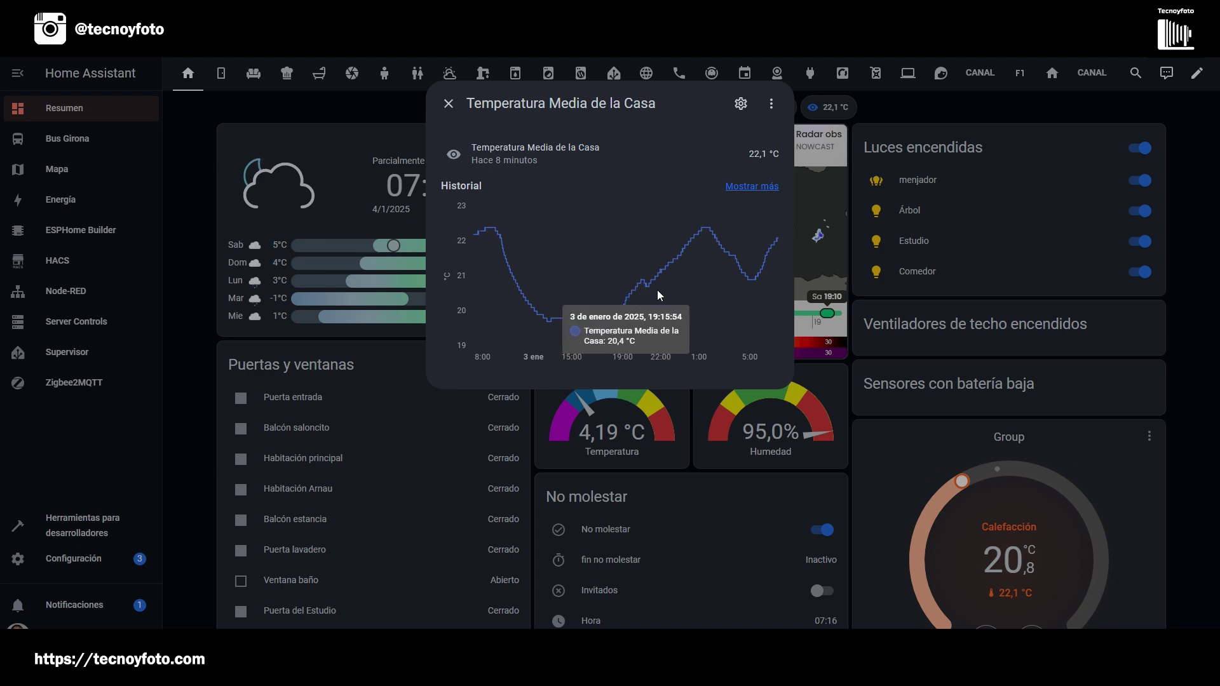
Step: Zoom the temperature graph to a selected range of about 19:00 to 21:40 and restore the full range
left_click_drag(624, 289, 657, 289)
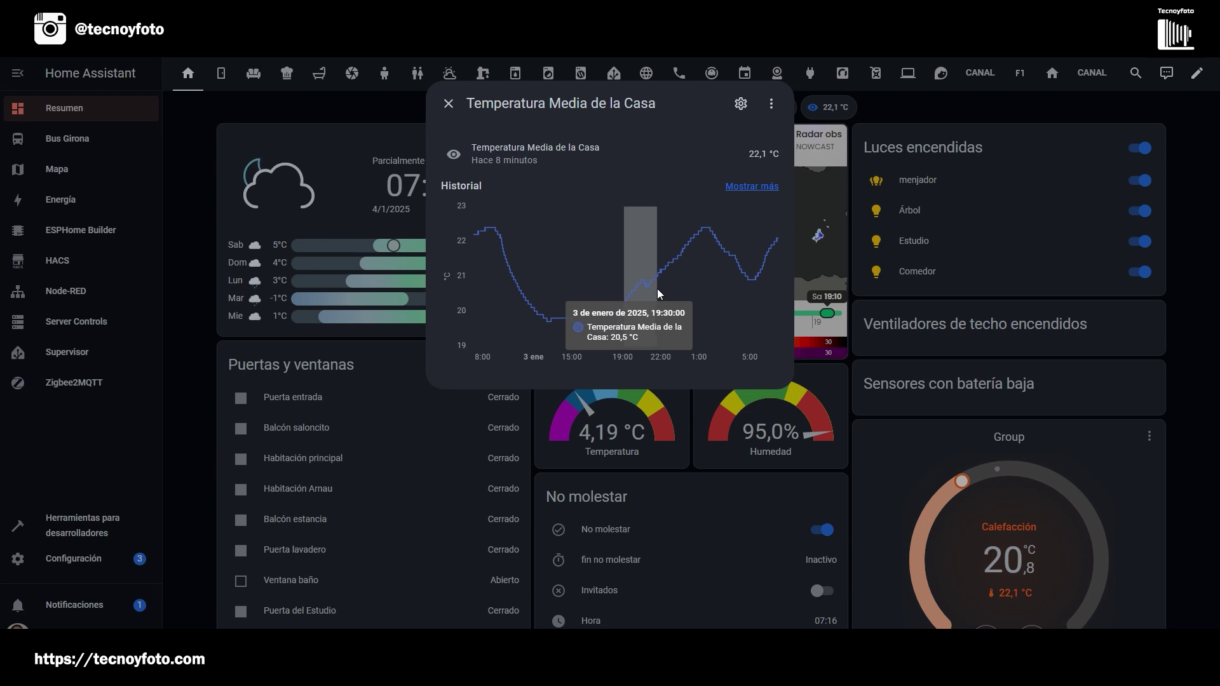
left_click_drag(657, 288, 656, 288)
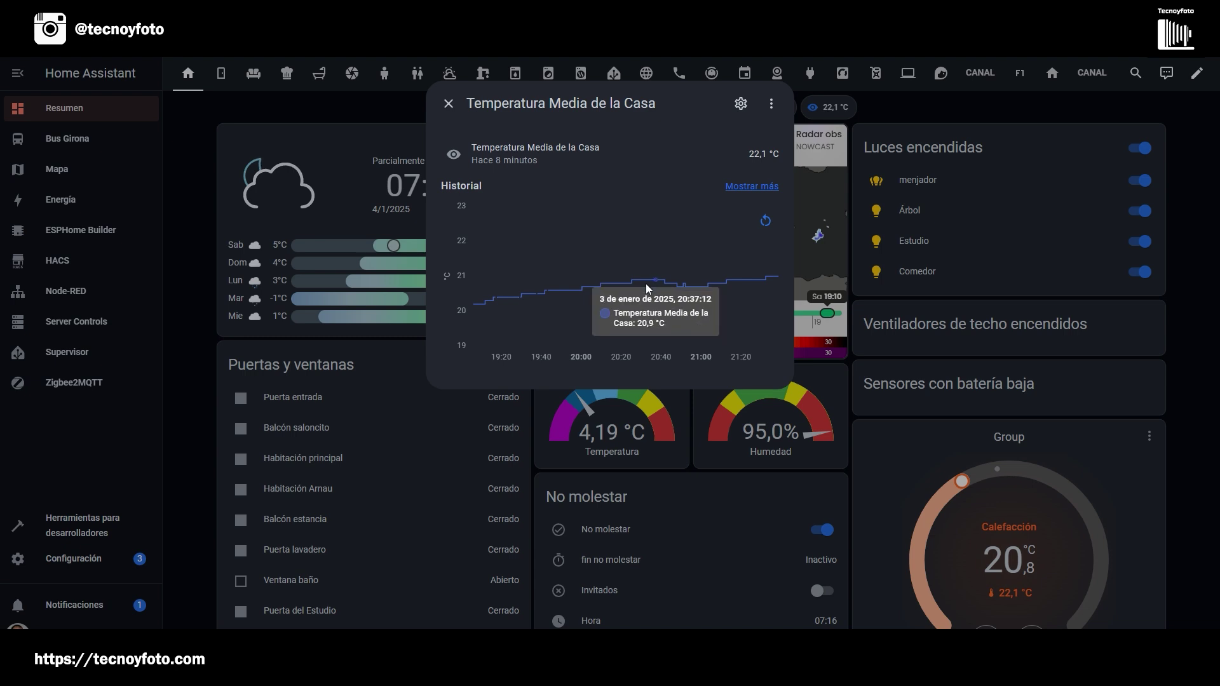
left_click(762, 235)
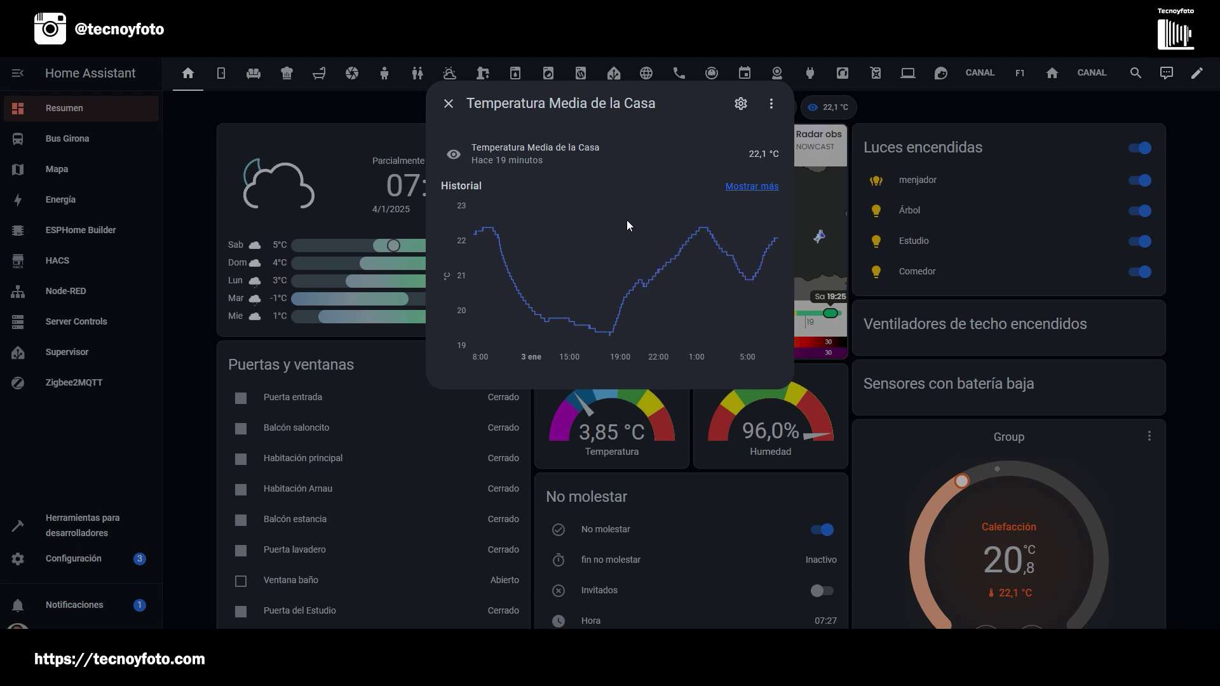
Step: Leave the temperature history and open the voice assistants page (Asistentes de voz) in the configuration
left_click(72, 558)
left_click(74, 563)
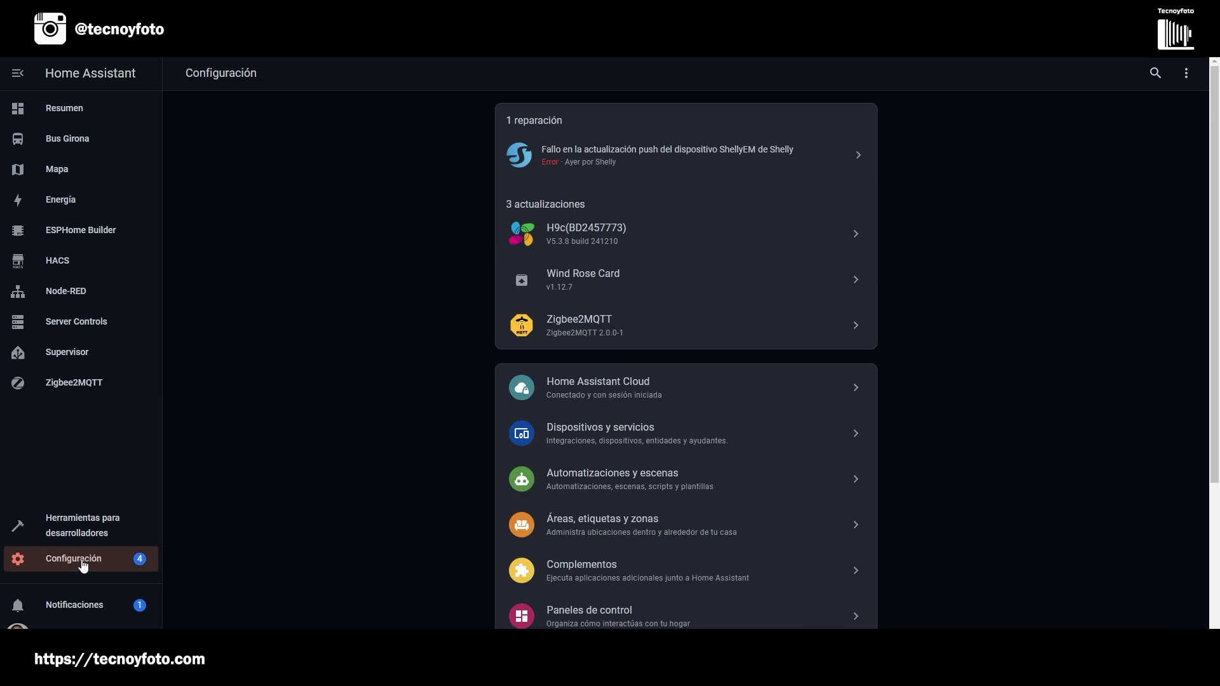
scroll(516, 515, "down", 4)
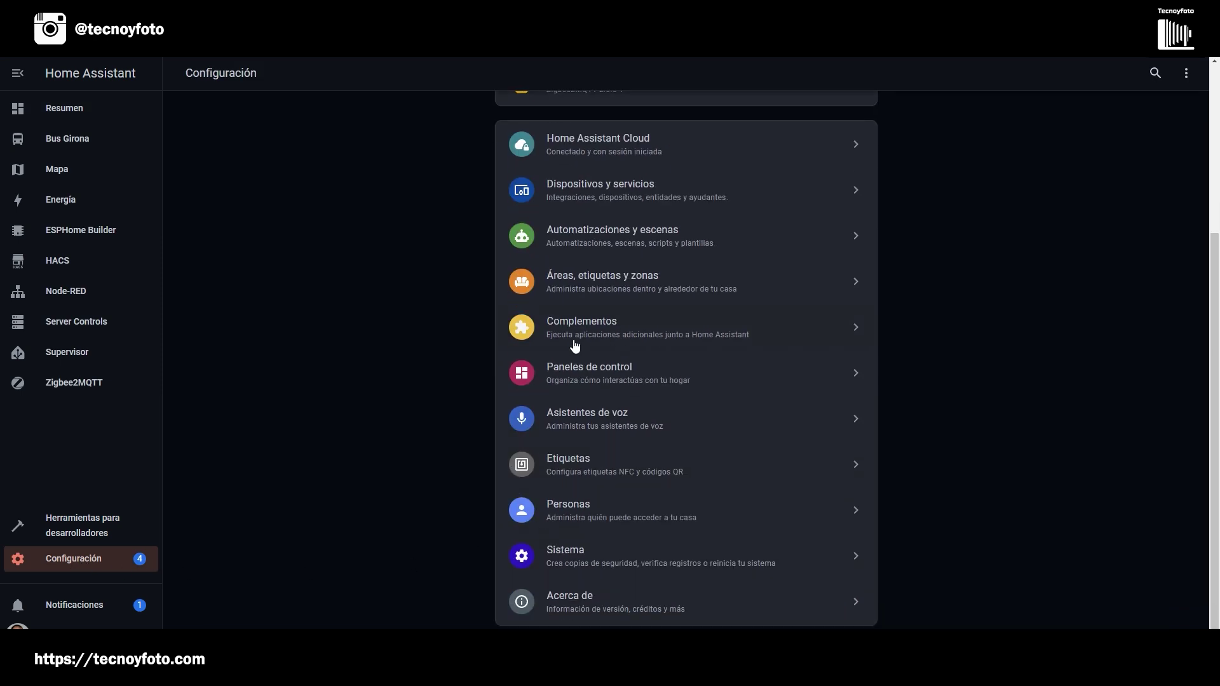
left_click(580, 419)
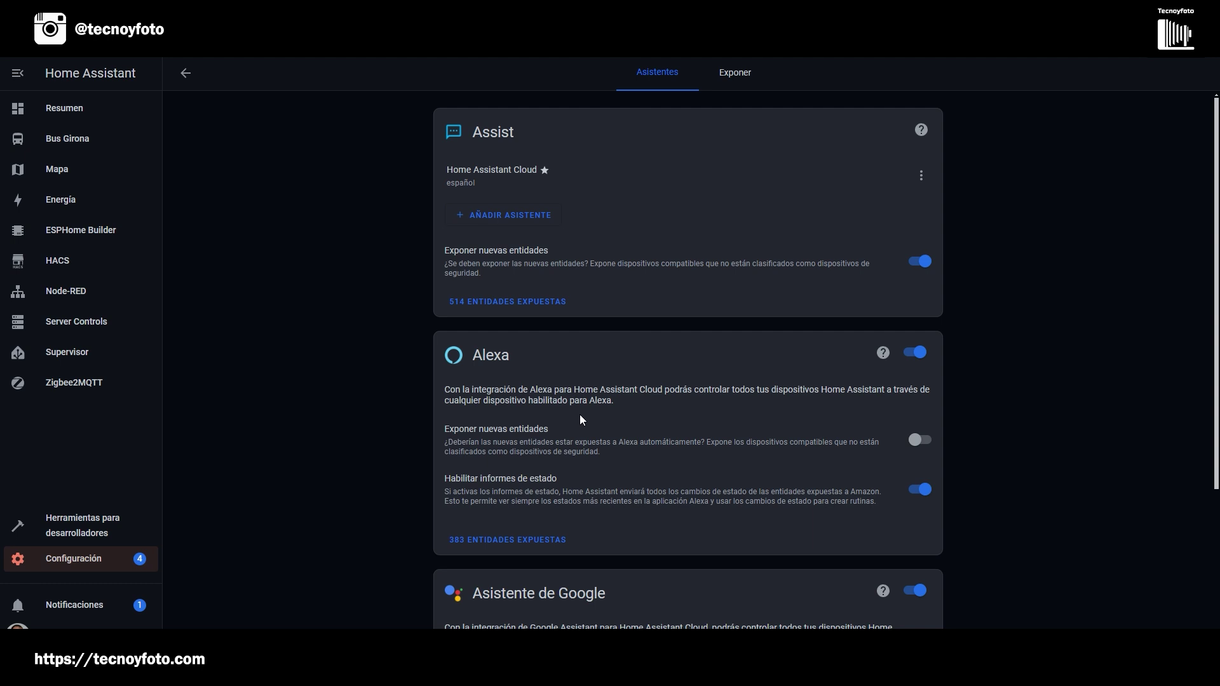